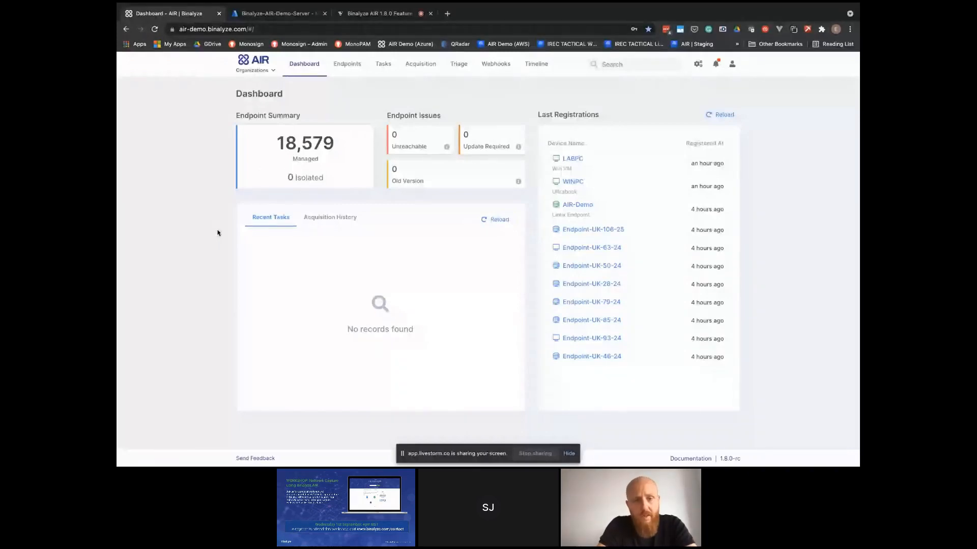
Switch to the iTerm2 terminal and connect over SSH to air-webinar, entering the root account password.
key(ctrl+Up)
click(651, 194)
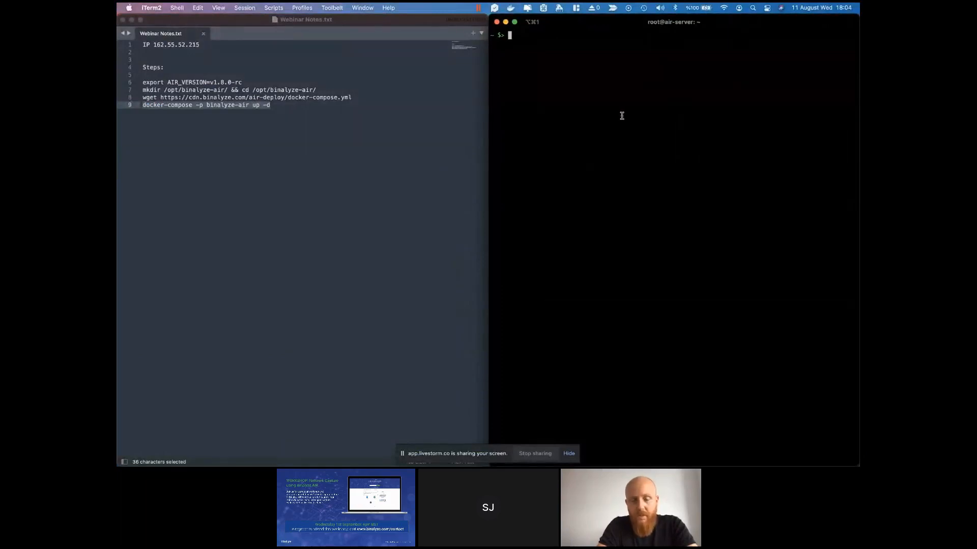
text(ssh )
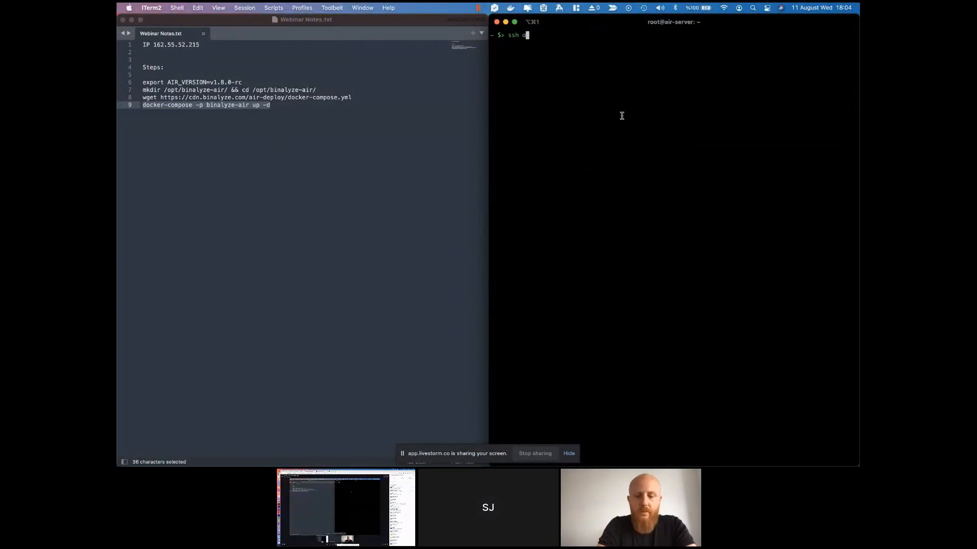
text(air-webinar)
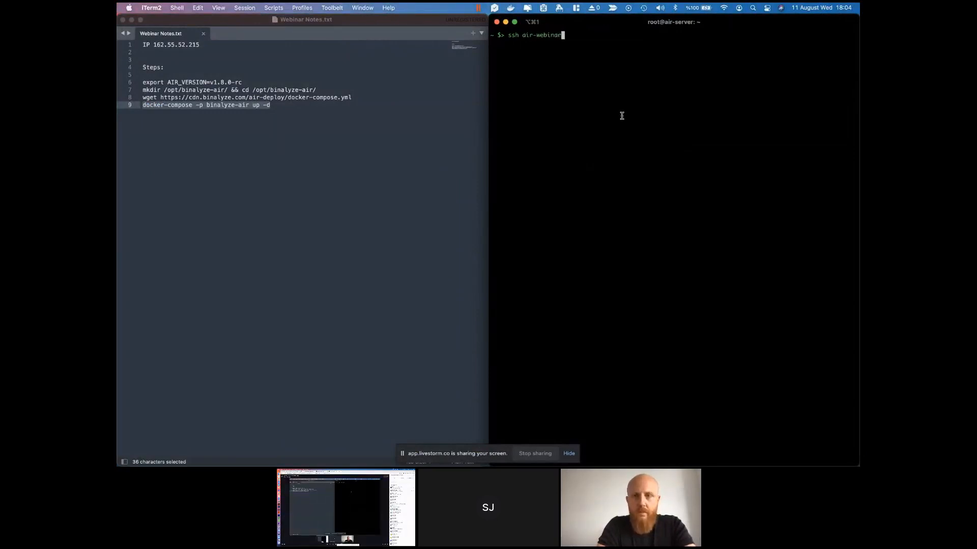
key(Return)
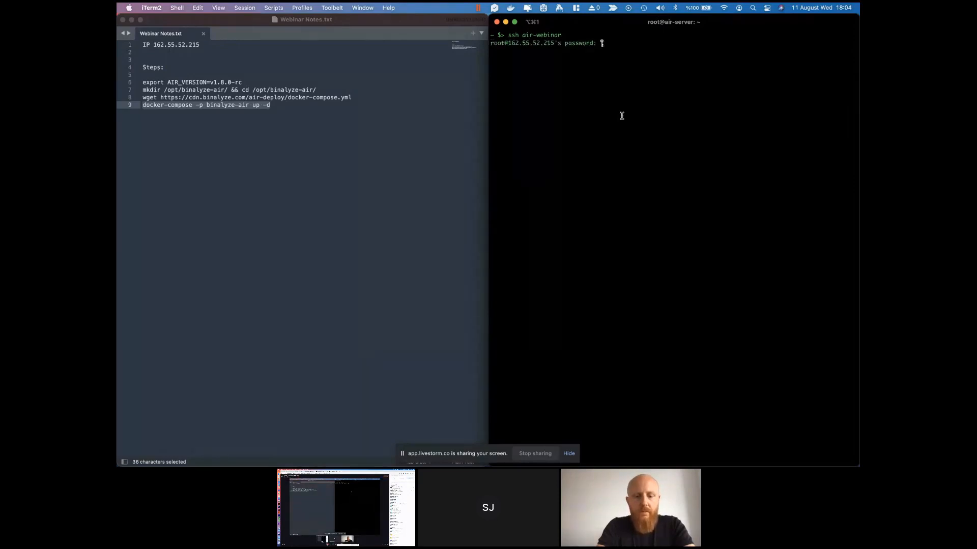
key(Return)
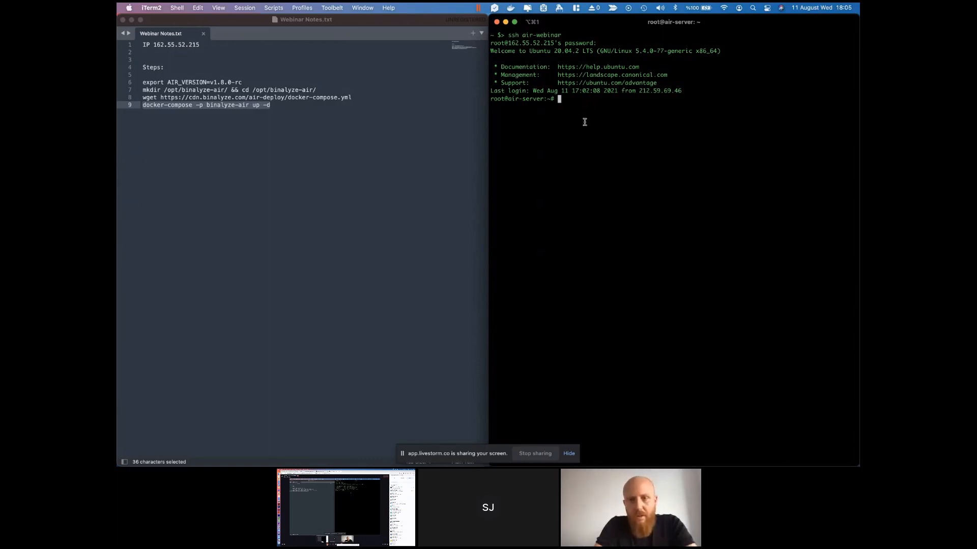
Copy the version export command from the notes and run export AIR_VERSION=v1.8.0-rc on the server.
click(235, 81)
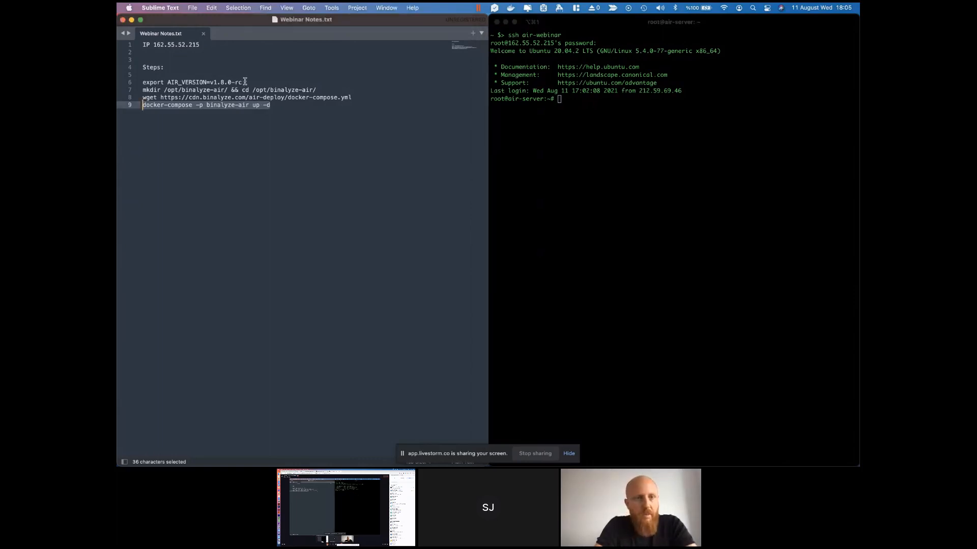
click(245, 82)
drag(244, 81, 142, 82)
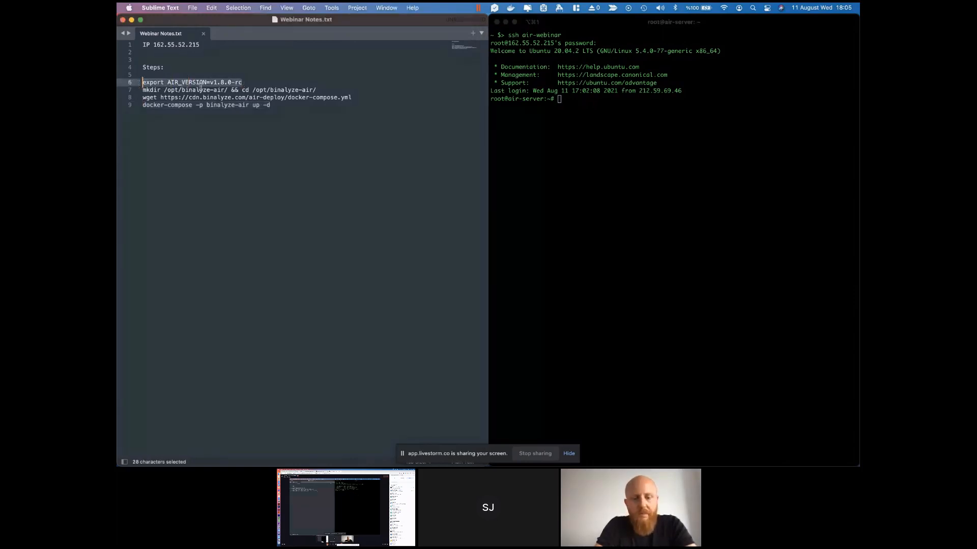
key(super+c)
click(573, 115)
key(super+v)
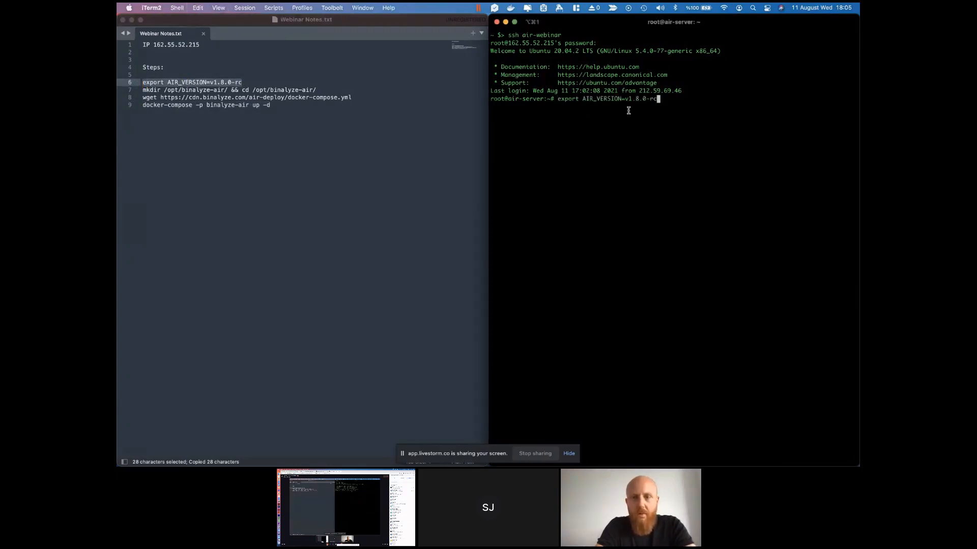
key(Return)
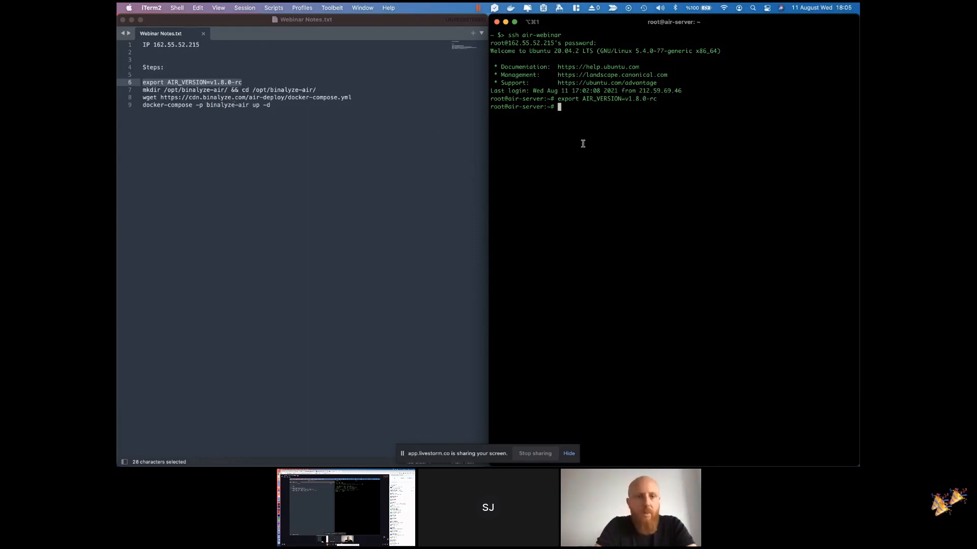
Create and enter the installation folder by running the notes' command mkdir /opt/binalyze-air/ && cd /opt/binalyze-air/ on the server.
click(214, 93)
click(214, 93)
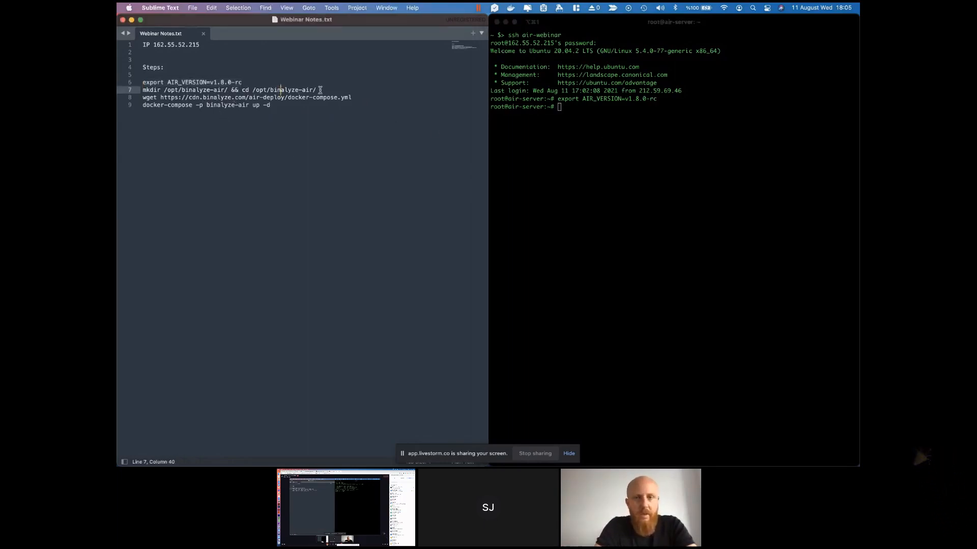
drag(321, 90, 135, 93)
key(super+c)
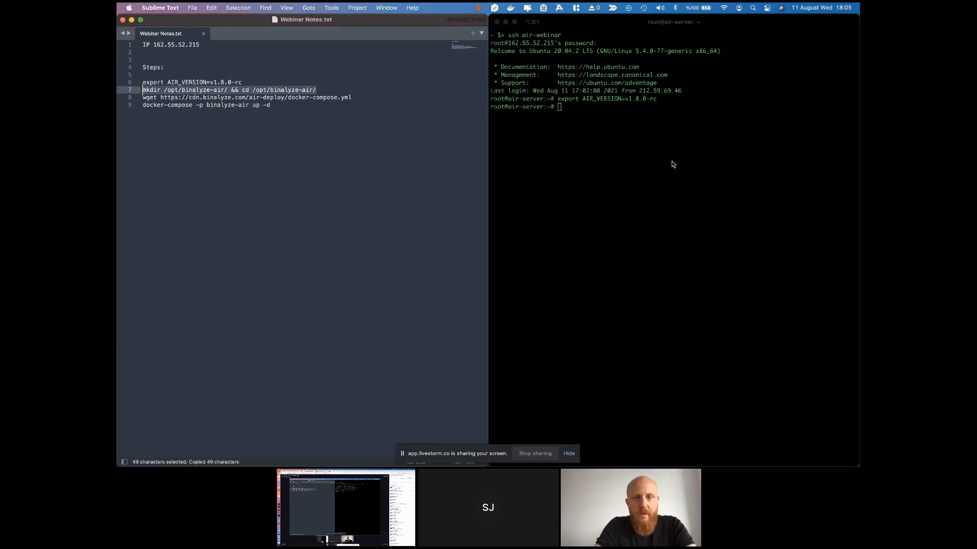
click(622, 97)
key(super+v)
key(Return)
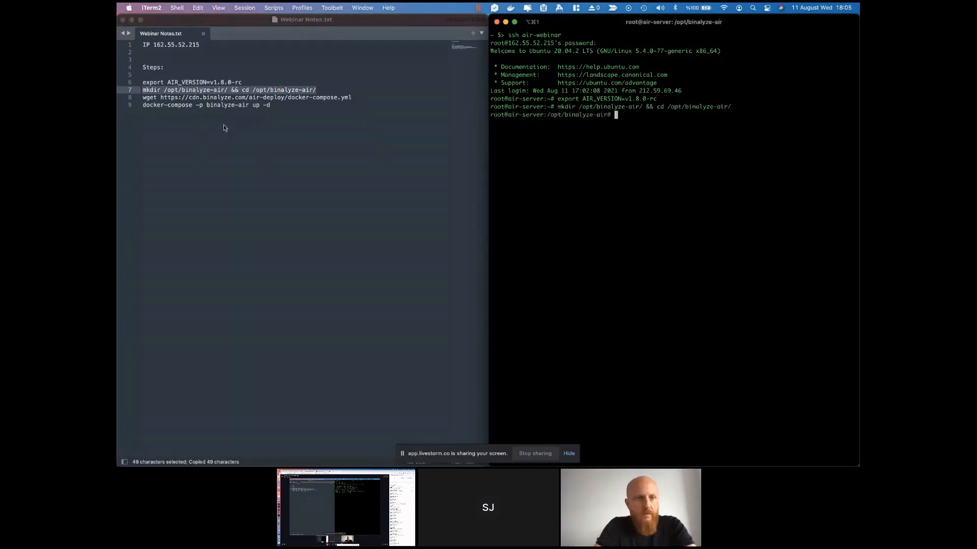
click(193, 99)
drag(359, 97, 143, 97)
key(super+c)
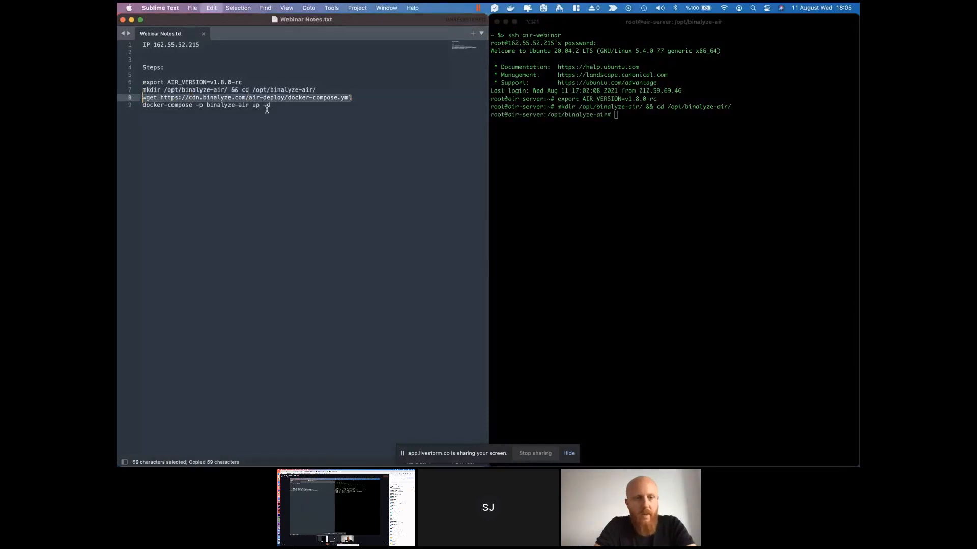
click(710, 134)
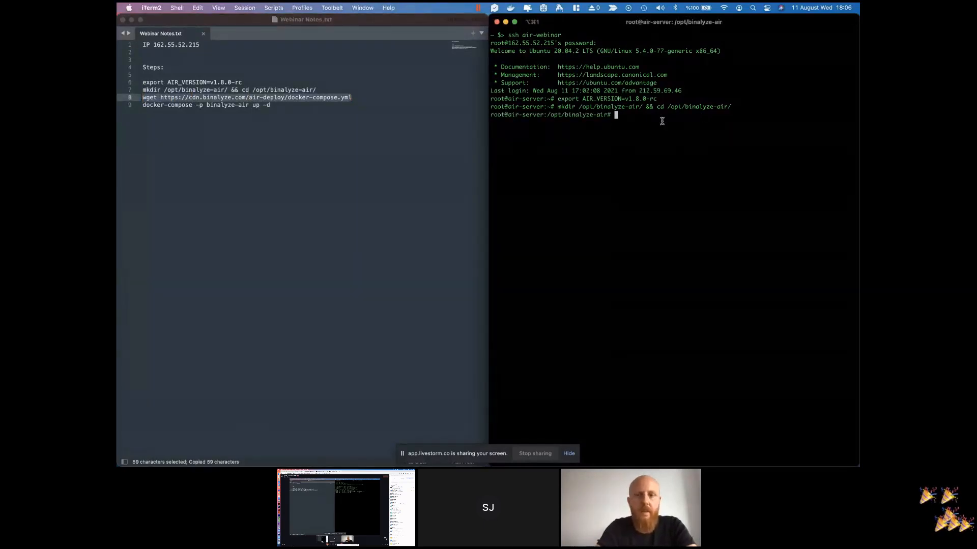
key(super+v)
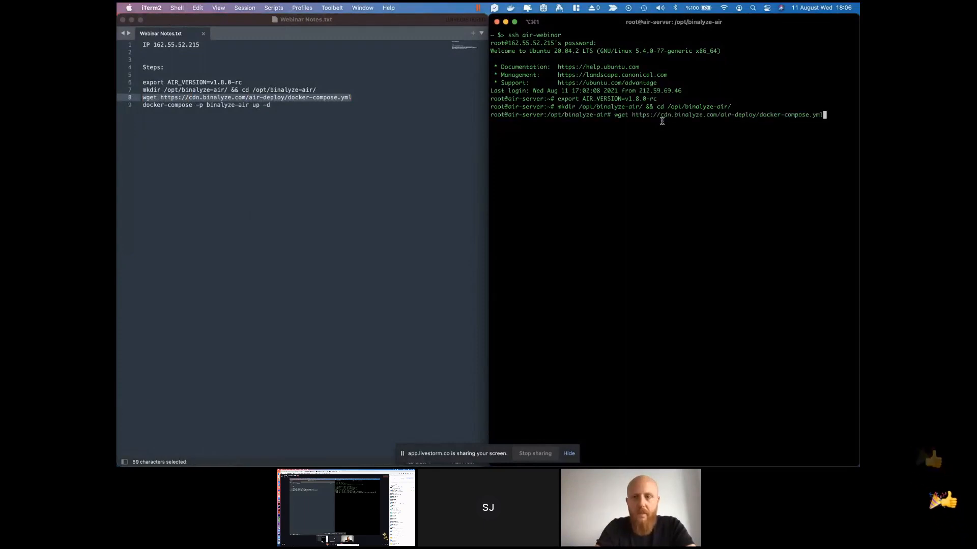
key(Return)
Start the AIR containers by running the notes' command docker-compose -p binalyze-air up -d on the server.
click(234, 106)
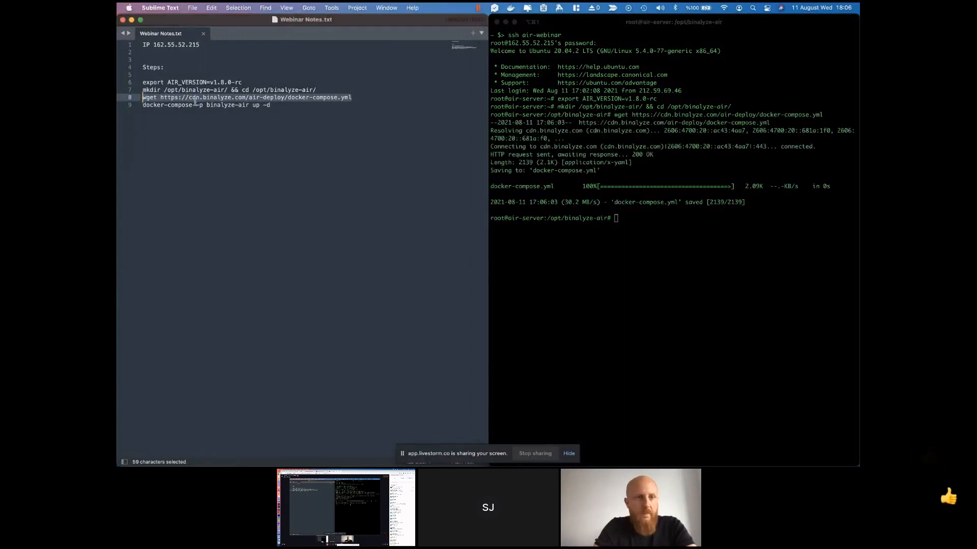
click(278, 106)
drag(278, 106, 142, 105)
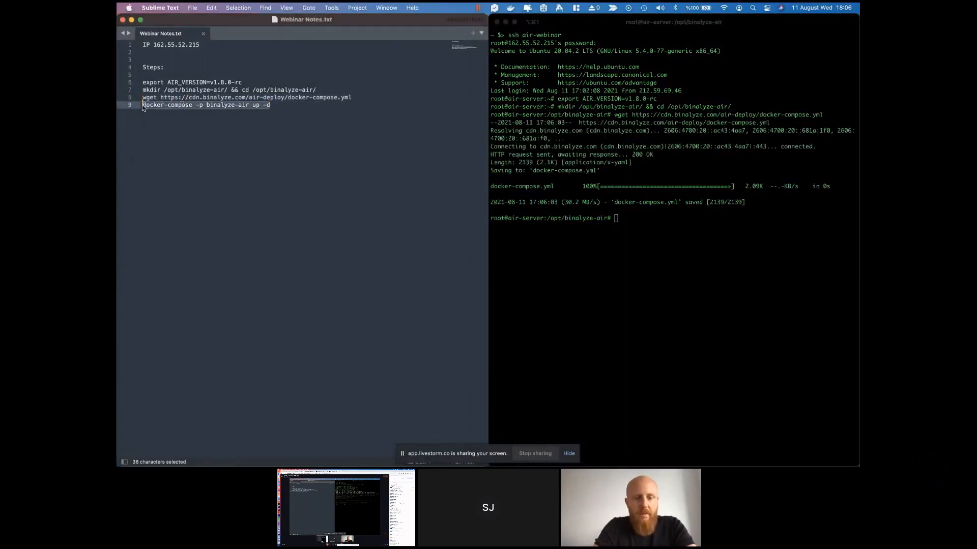
key(super+c)
click(656, 229)
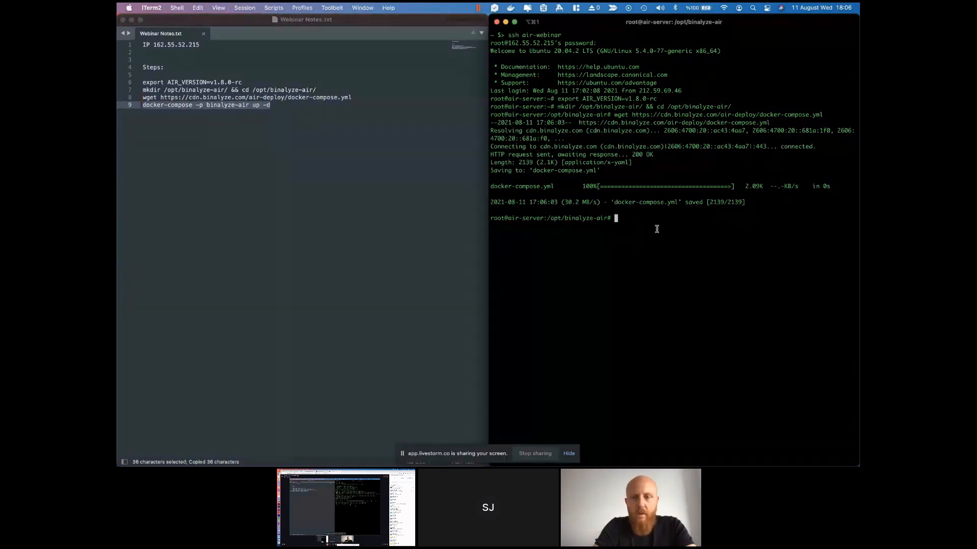
key(super+v)
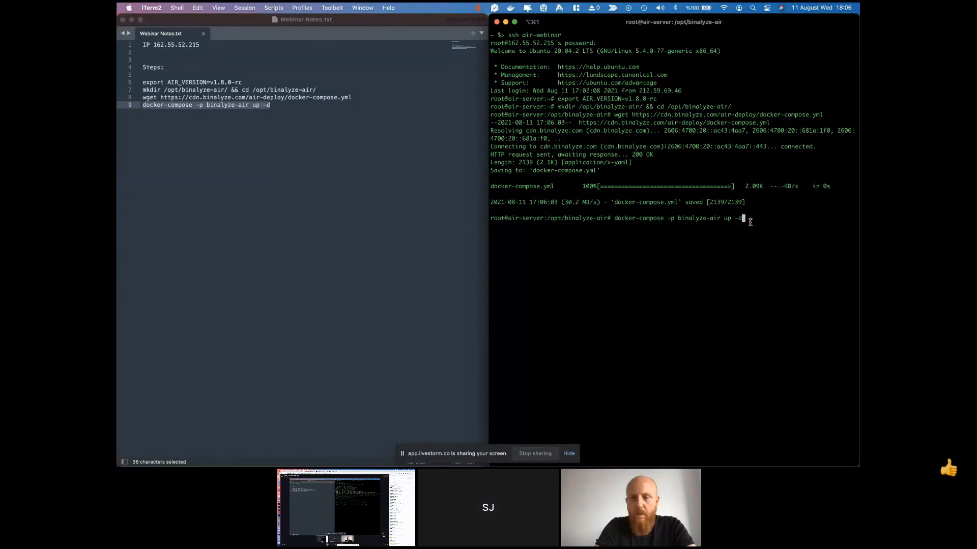
key(Return)
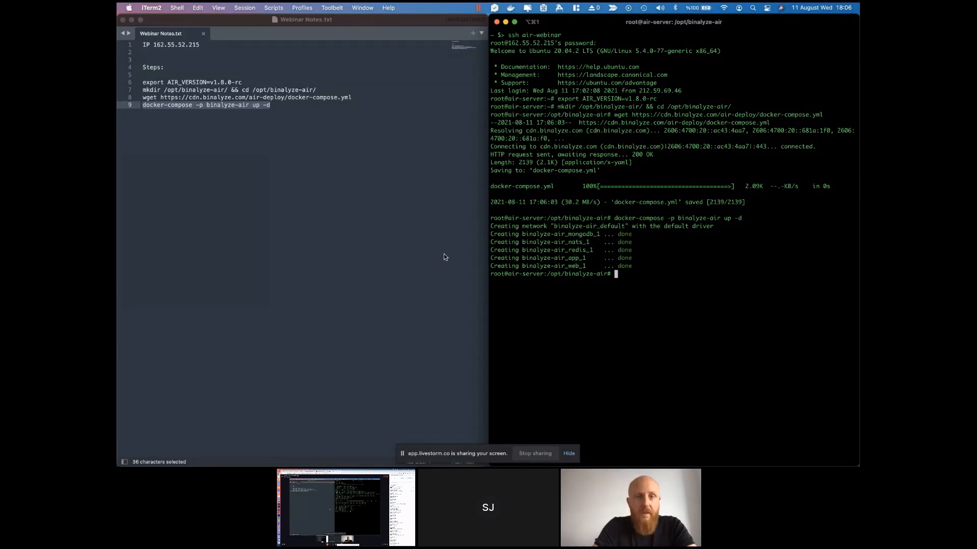
Copy the server IP 162.55.52.215 from the notes, open it in a new Chrome tab, and select the License Key field.
click(203, 45)
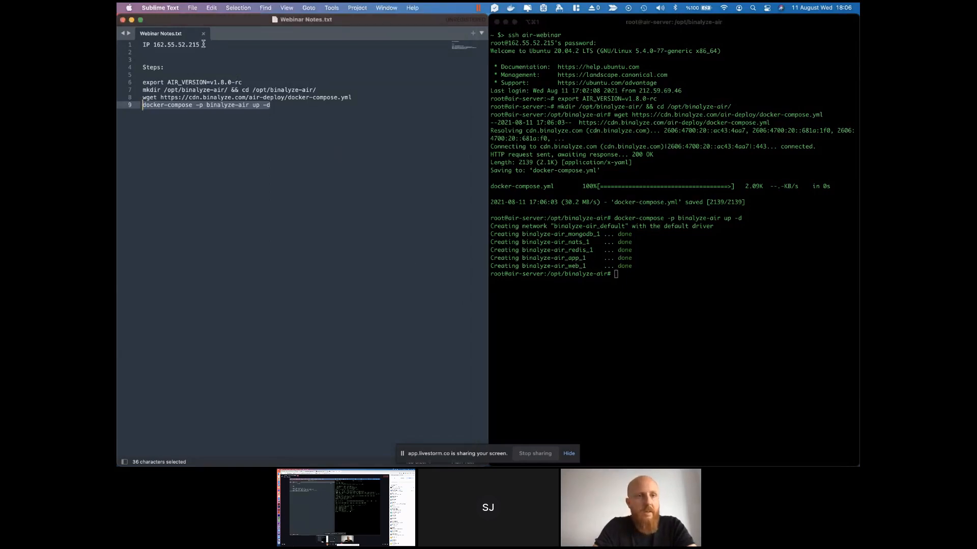
drag(203, 44, 155, 49)
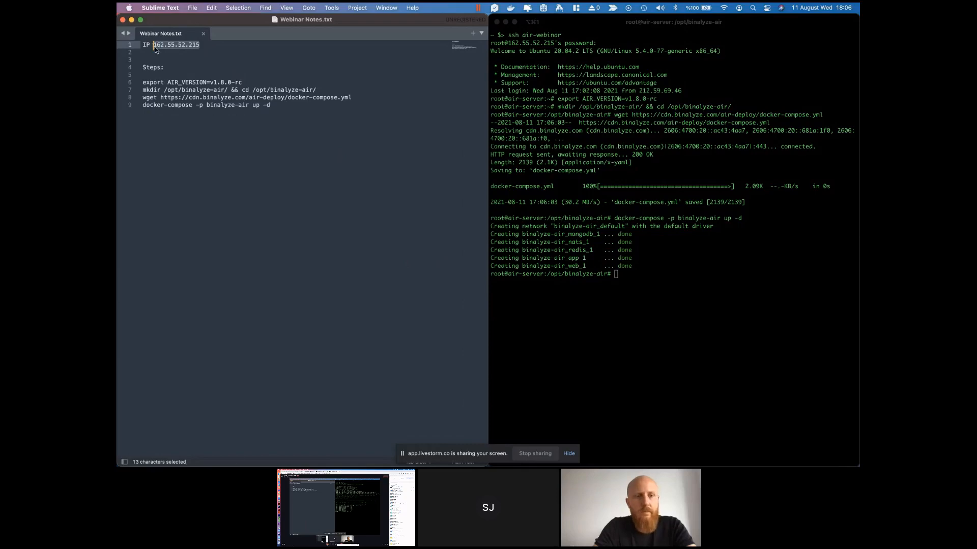
key(ctrl+Up)
click(490, 41)
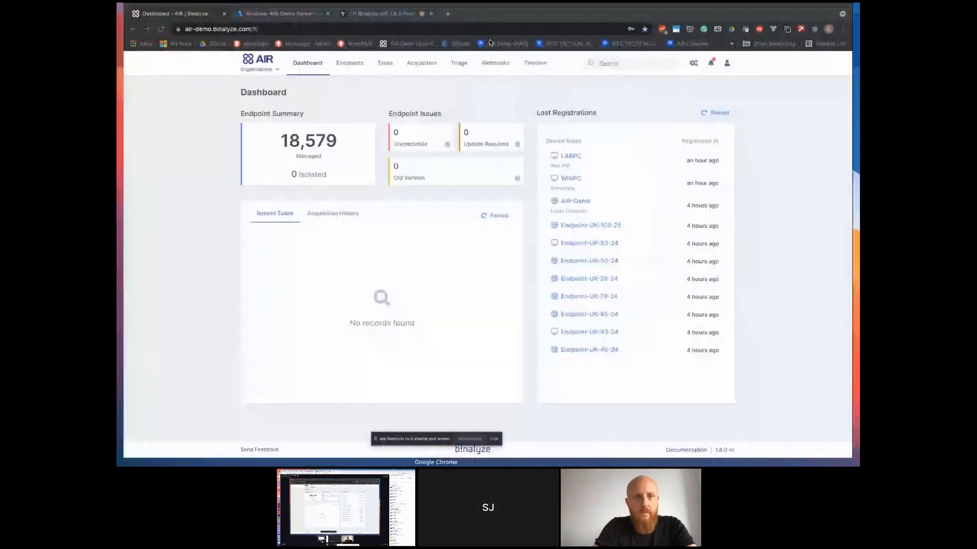
click(447, 14)
key(super+v)
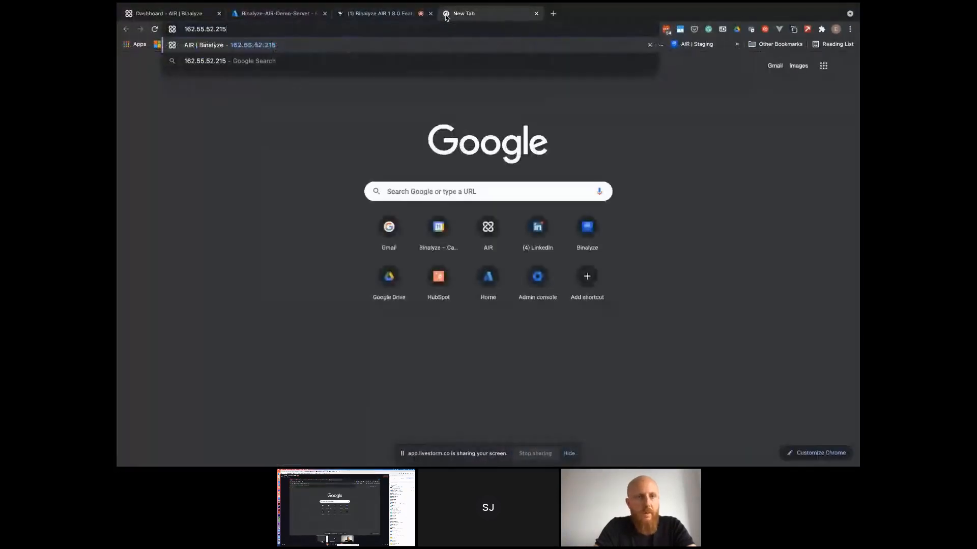
key(Return)
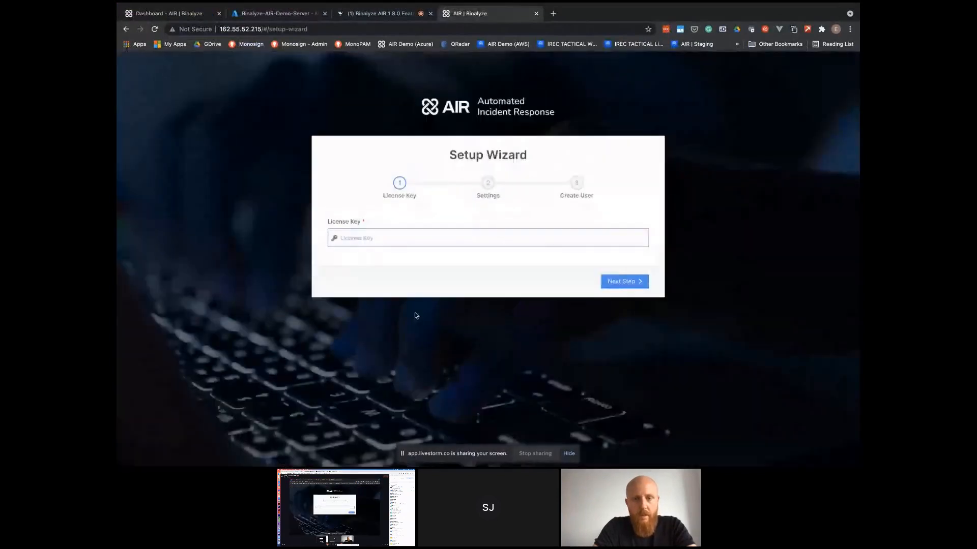
click(416, 240)
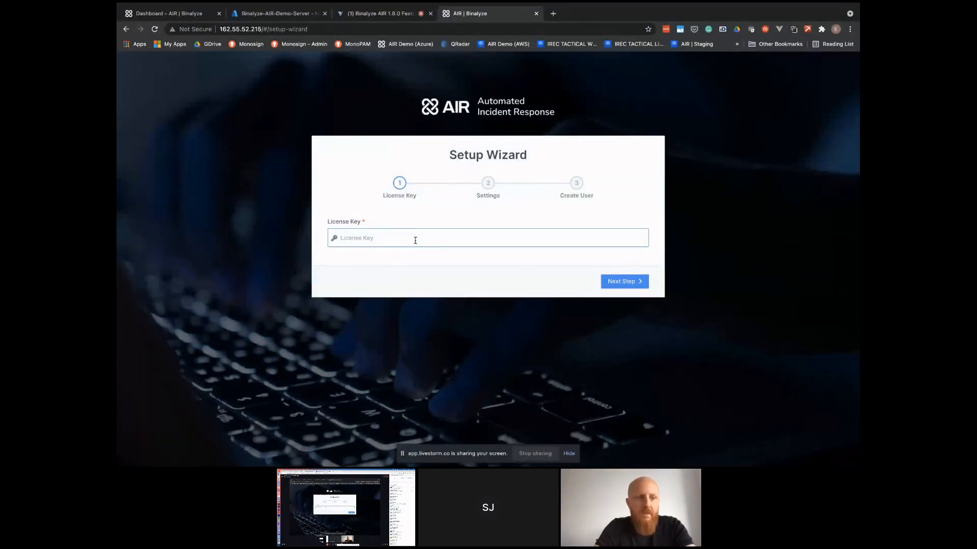
Close the setup wizard page and view the organization filter on the AIR demo dashboard, leaving its selection as is.
click(536, 14)
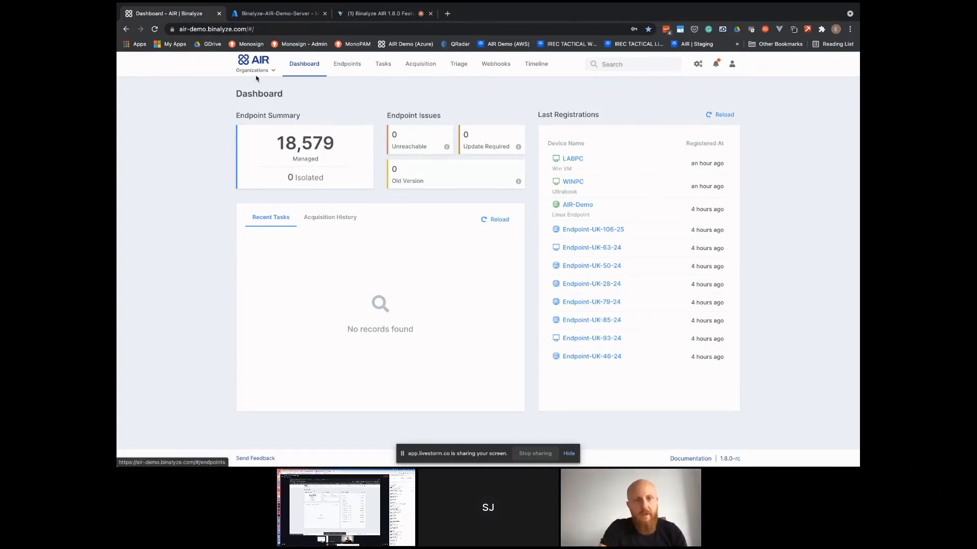
click(273, 70)
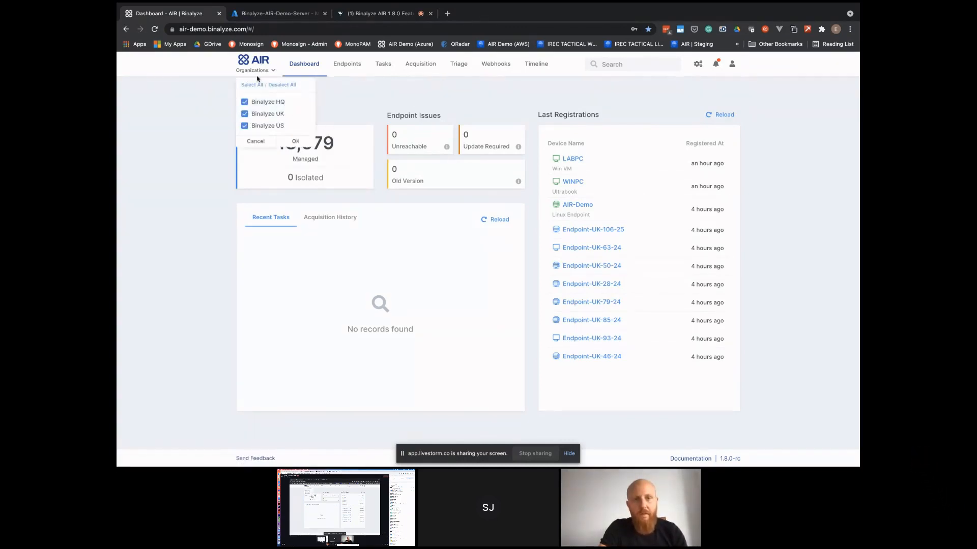
click(184, 110)
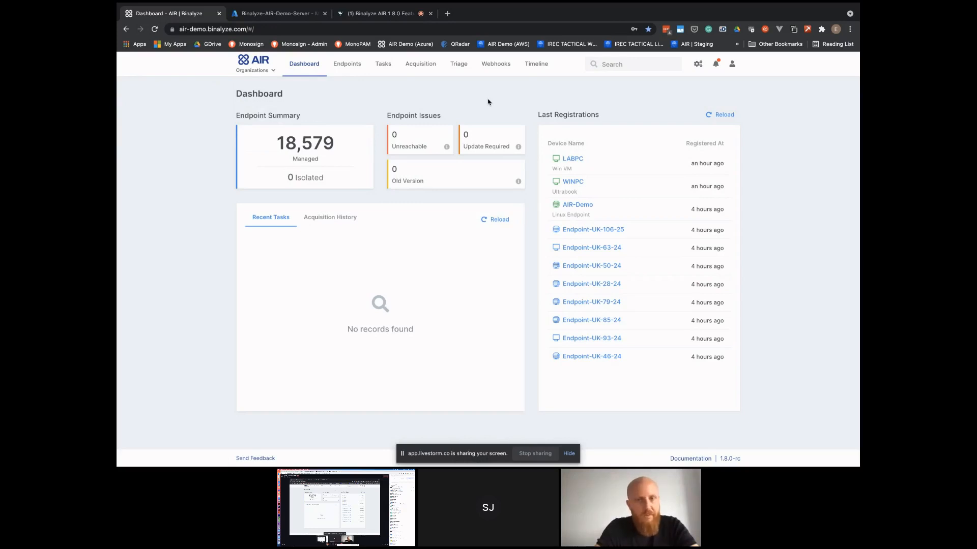
Open the organization management page and create a new organization named "Organization 1".
click(698, 65)
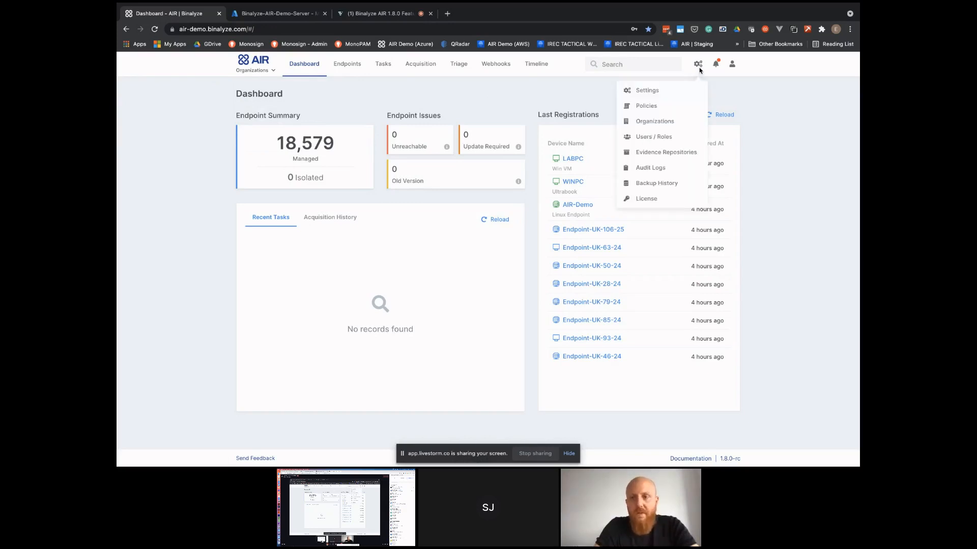
click(666, 125)
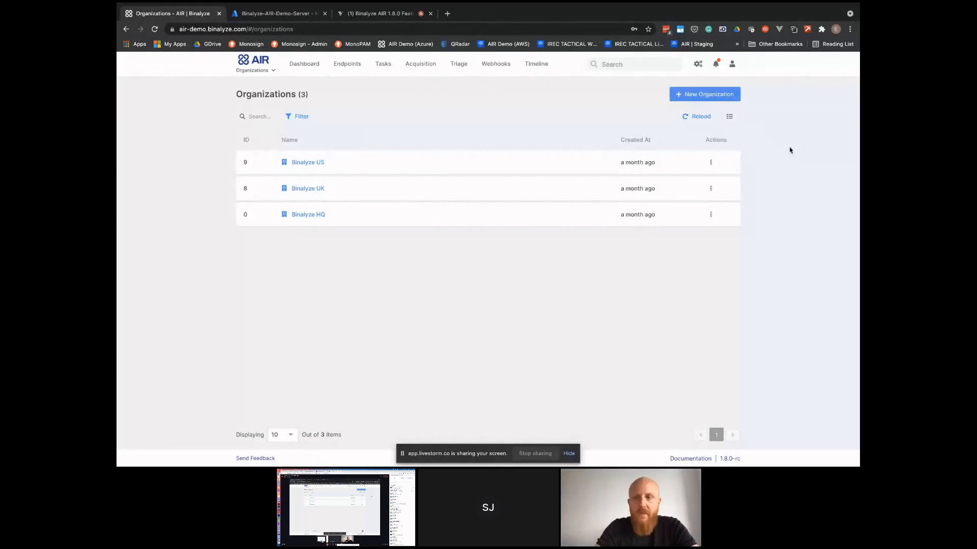
click(714, 97)
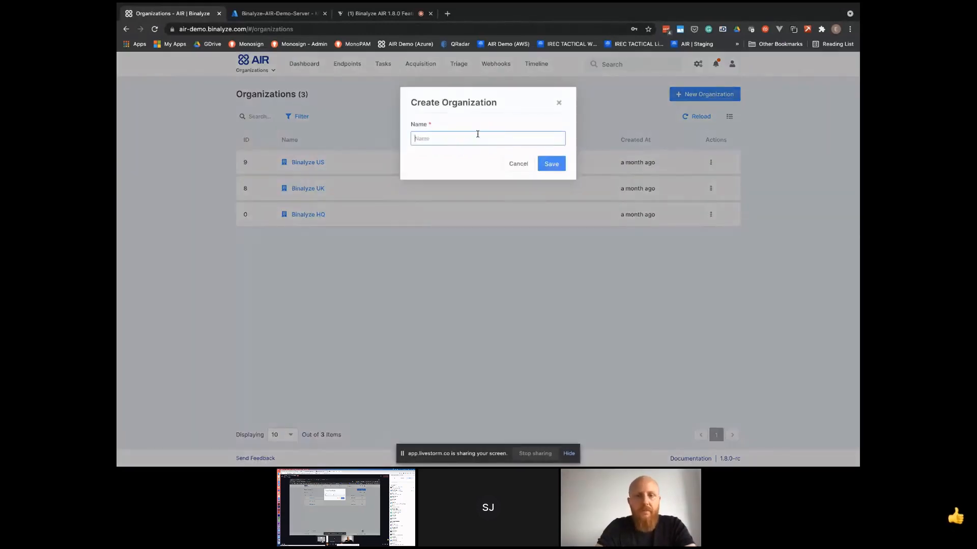
text(Organizat)
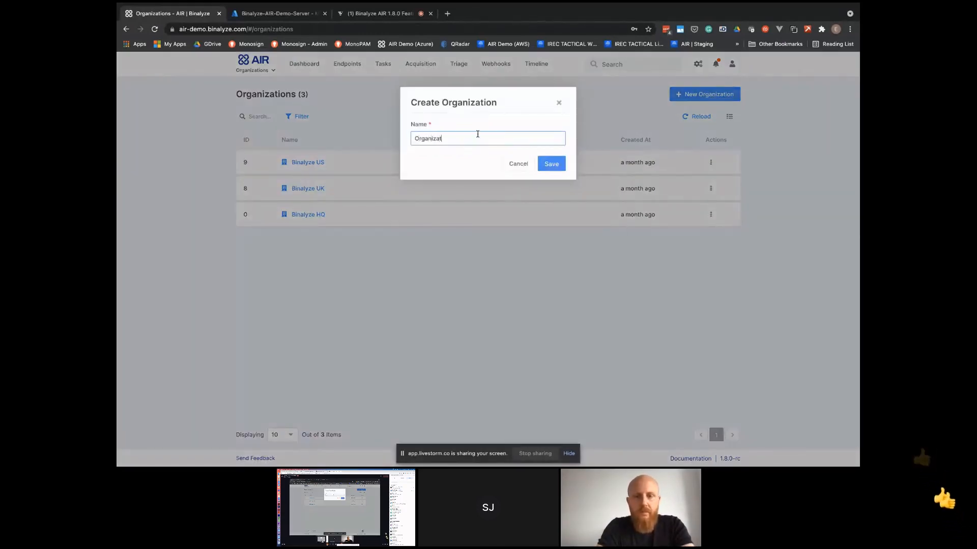
text(ion 1)
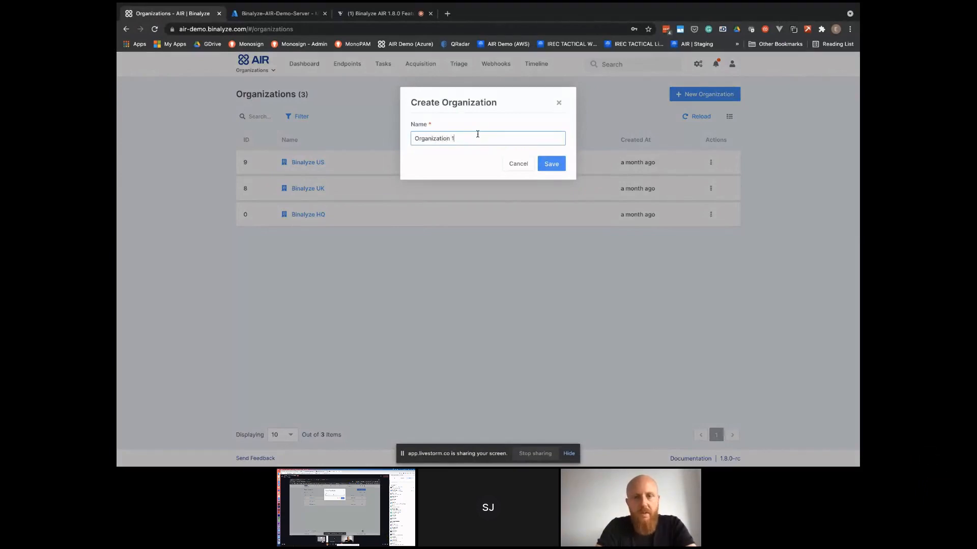
click(551, 164)
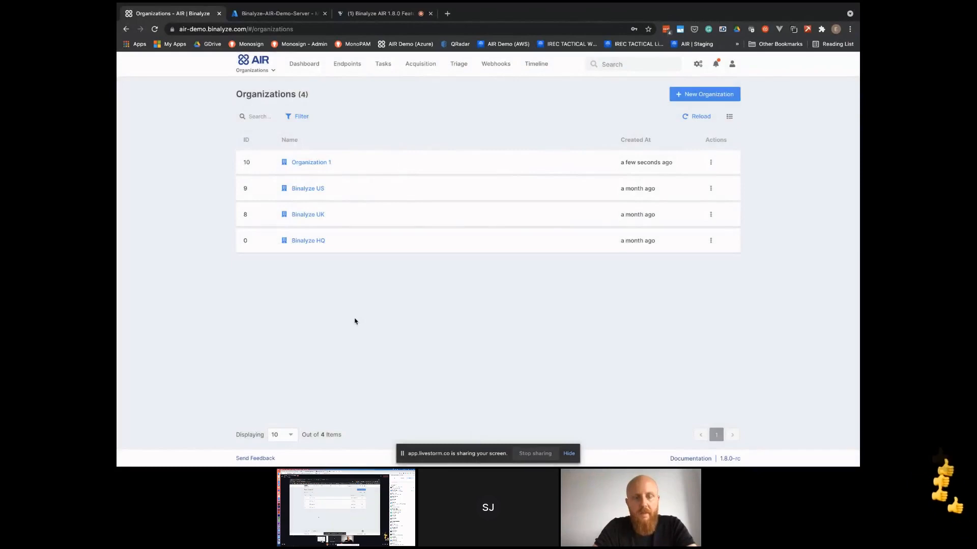
Return to the dashboard and check the organization filter for the newly created Organization 1.
click(304, 66)
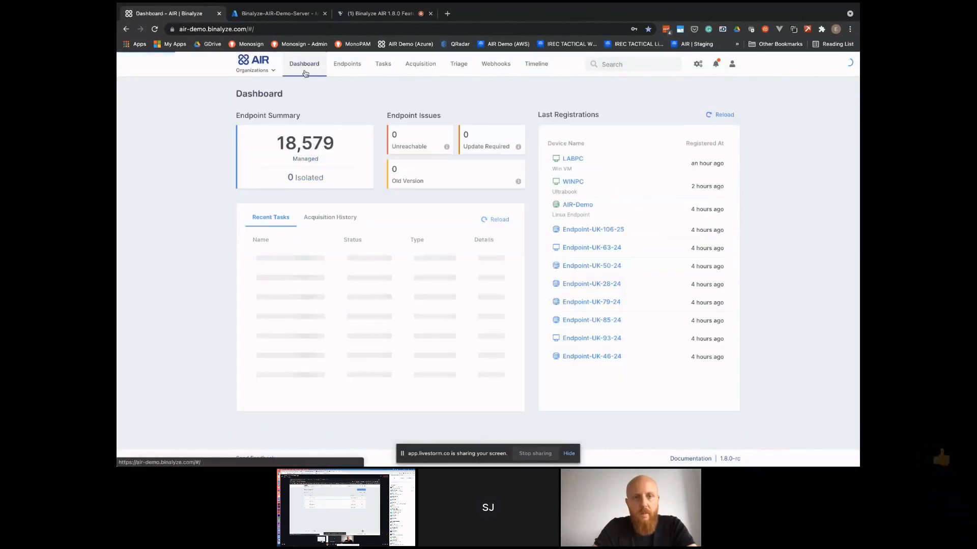
click(270, 72)
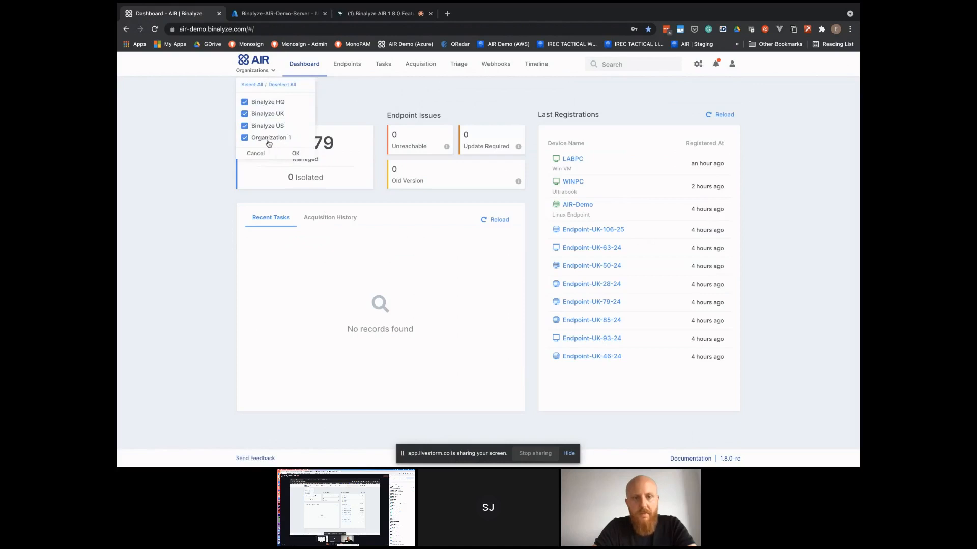
List the endpoints of Organization 1 and of Binalyze HQ, and view the filter applied to the endpoint list without changing it.
click(359, 67)
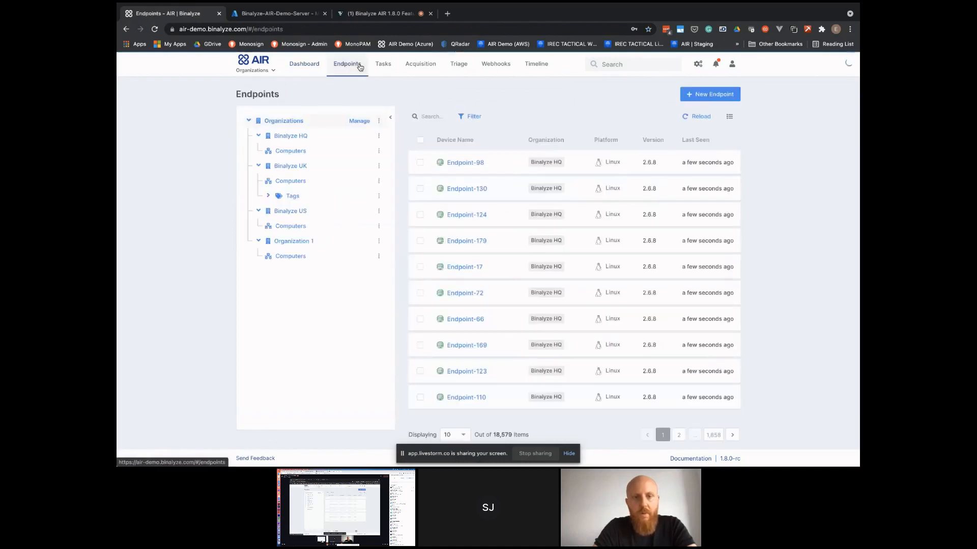
click(301, 242)
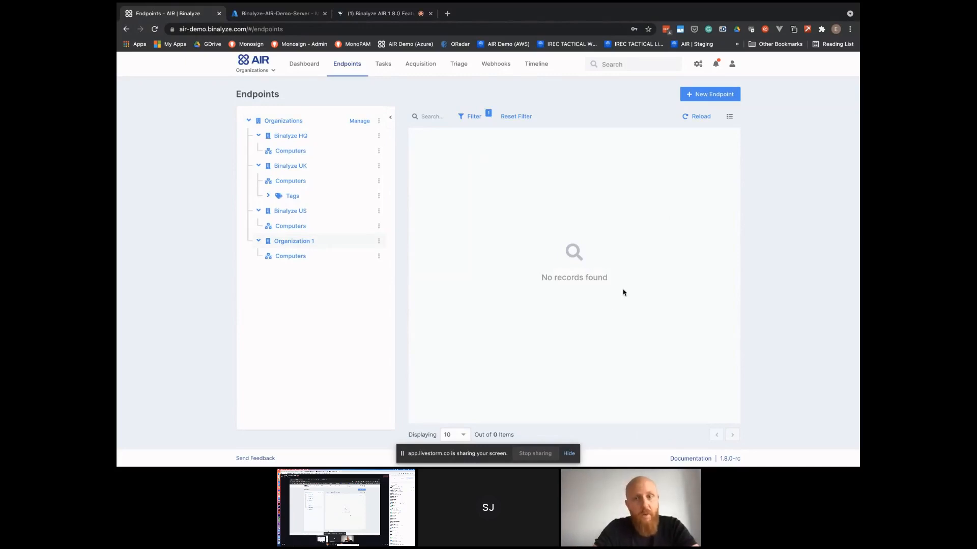
click(292, 137)
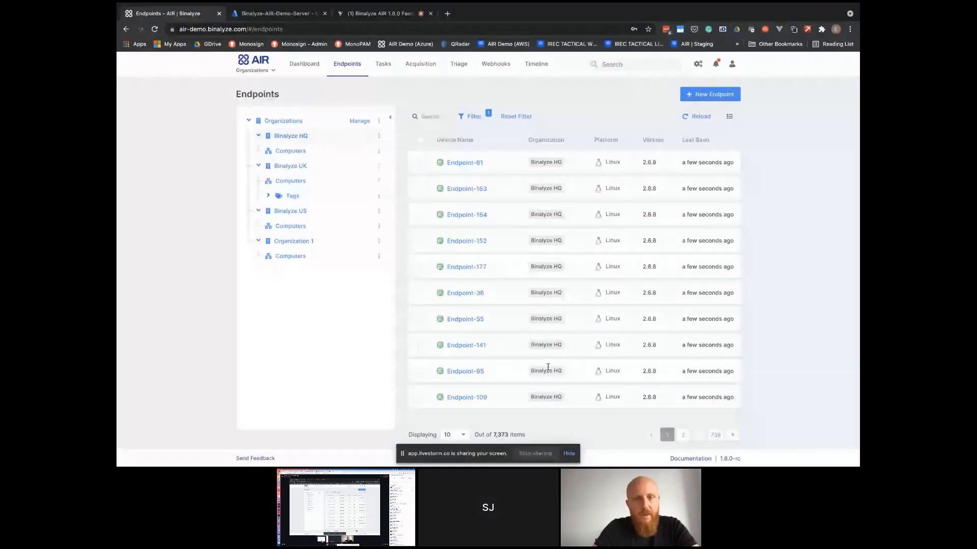
click(472, 116)
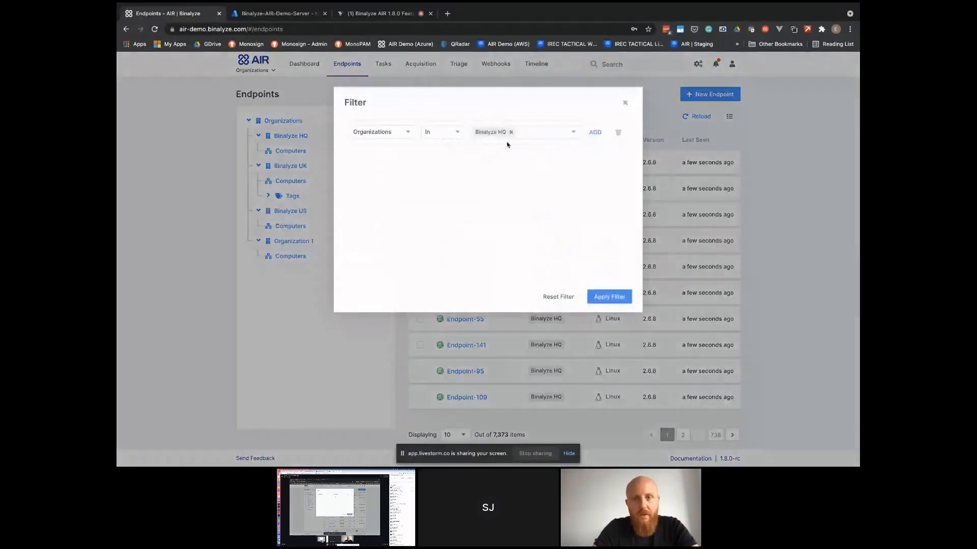
click(625, 102)
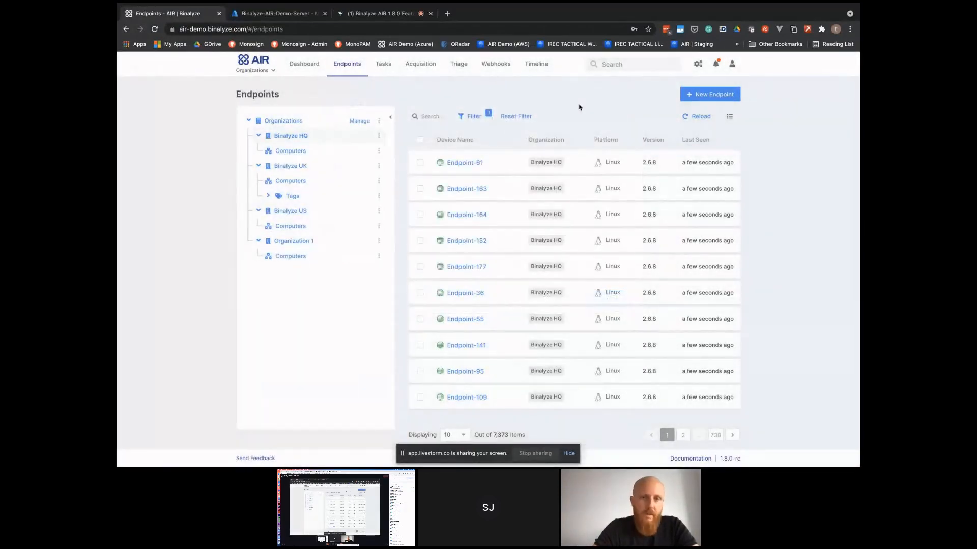
Start a new endpoint deployment for Organization 1 and save its Windows (MSI) agent installer in the Downloads folder.
click(712, 96)
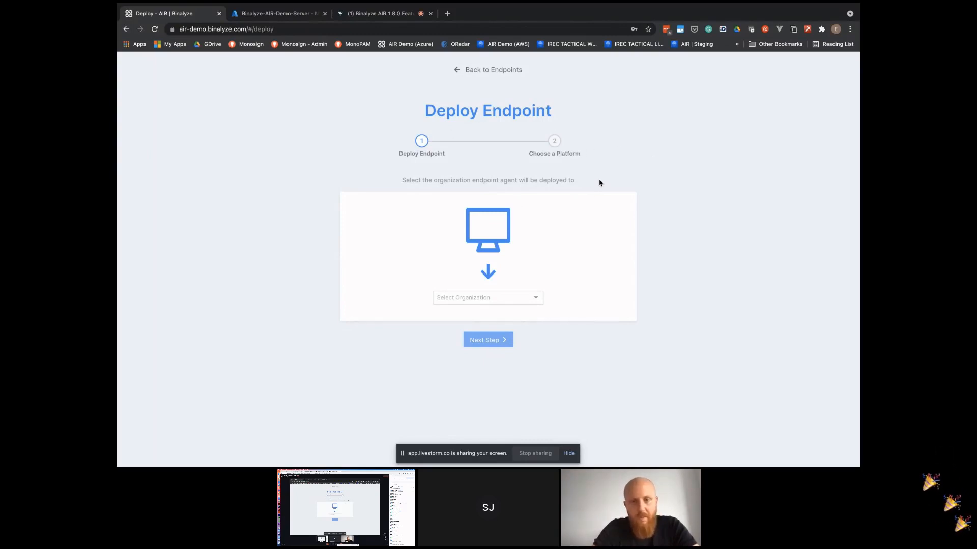
click(527, 299)
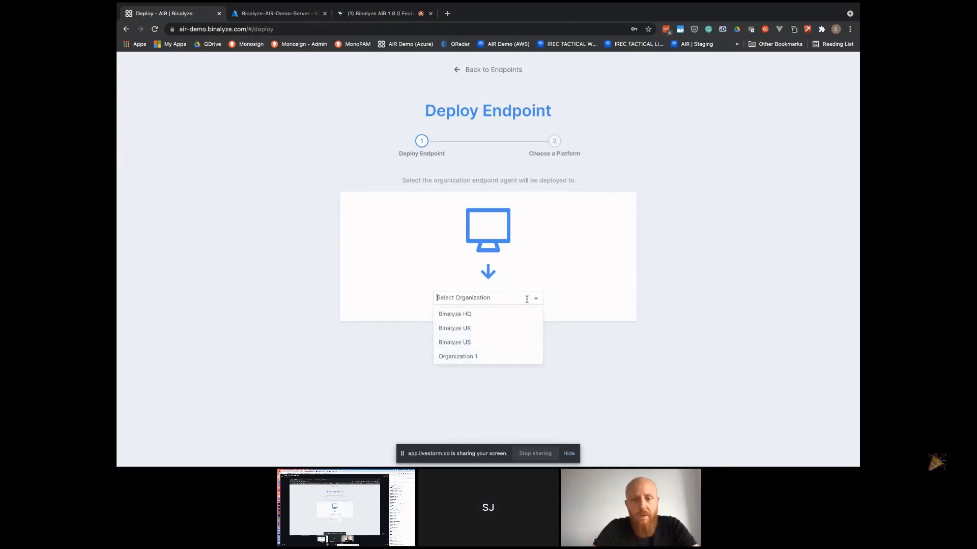
click(486, 356)
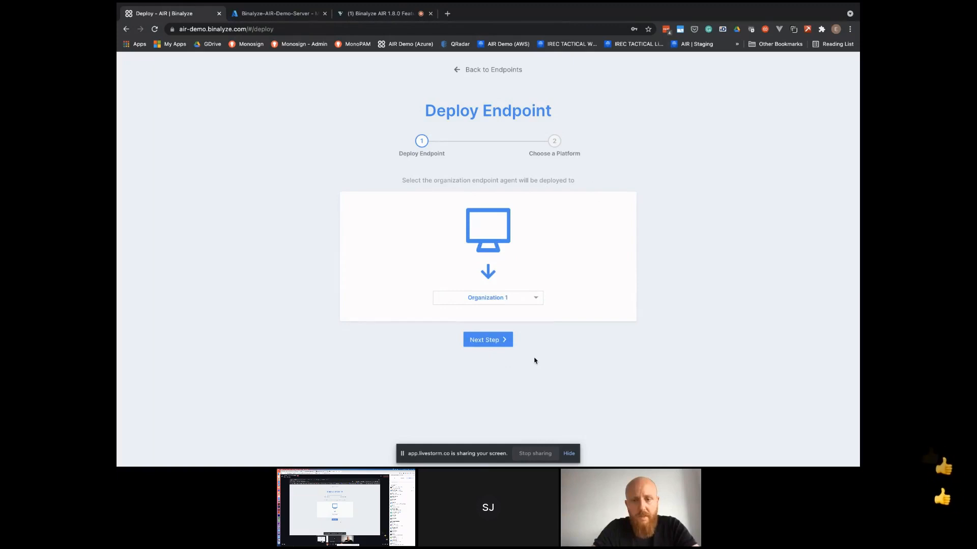
key(Return)
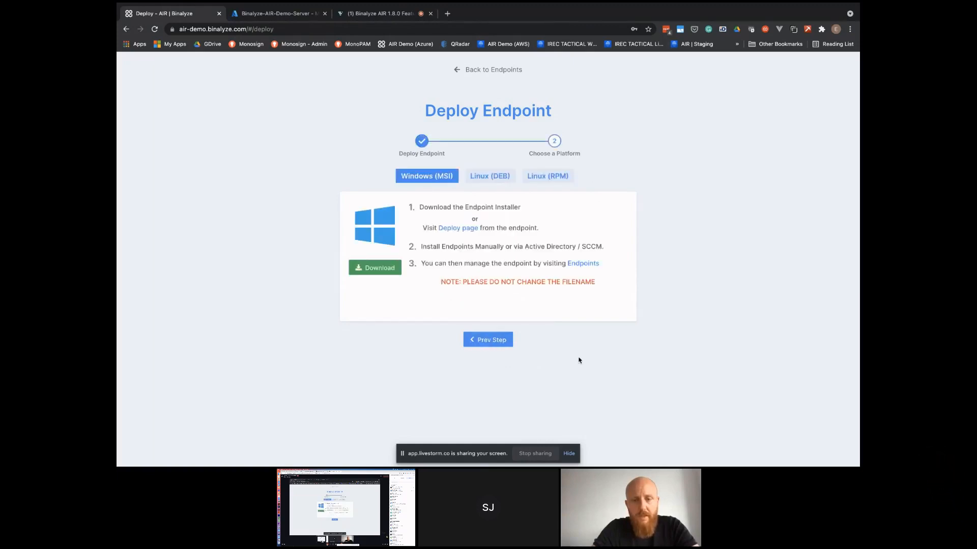
click(372, 267)
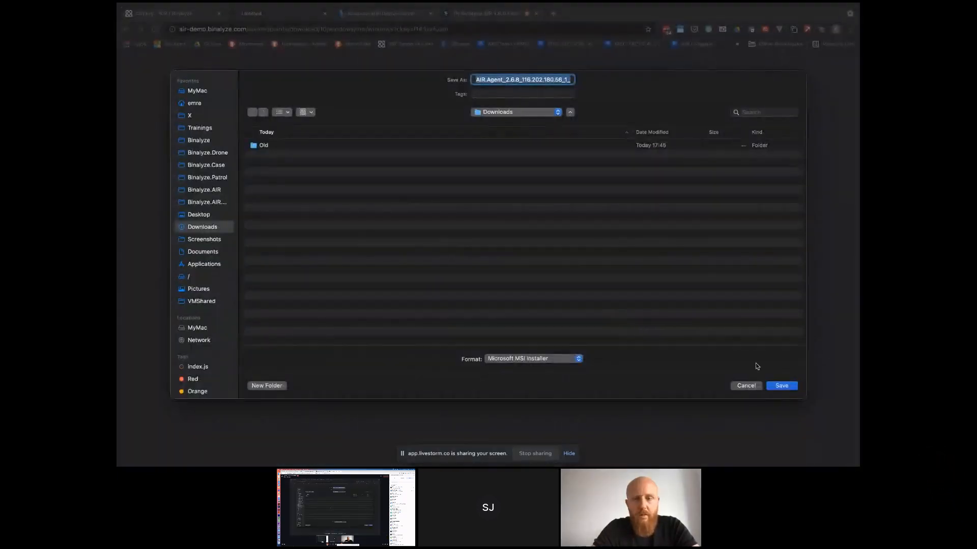
click(781, 385)
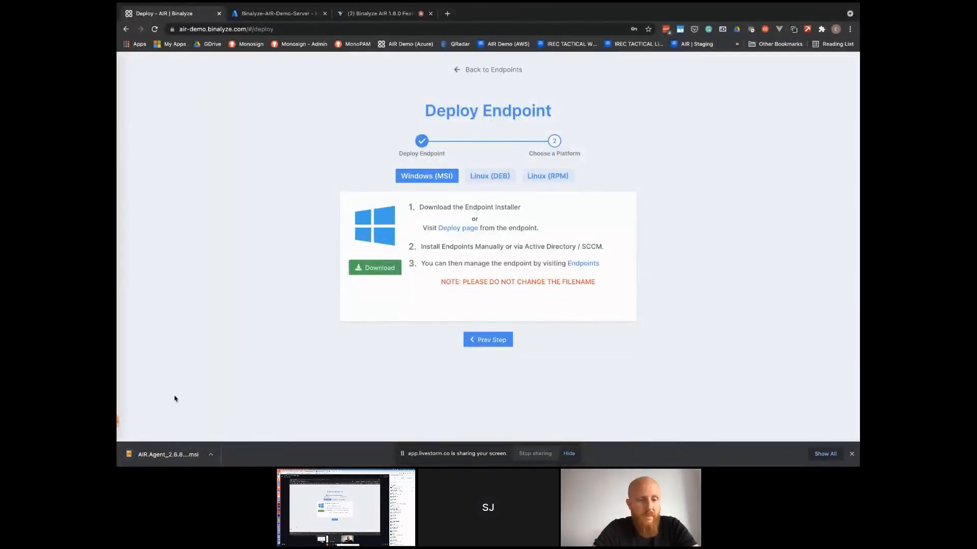
Reveal the downloaded AIR agent installer in Finder and examine its file name.
click(211, 455)
click(238, 444)
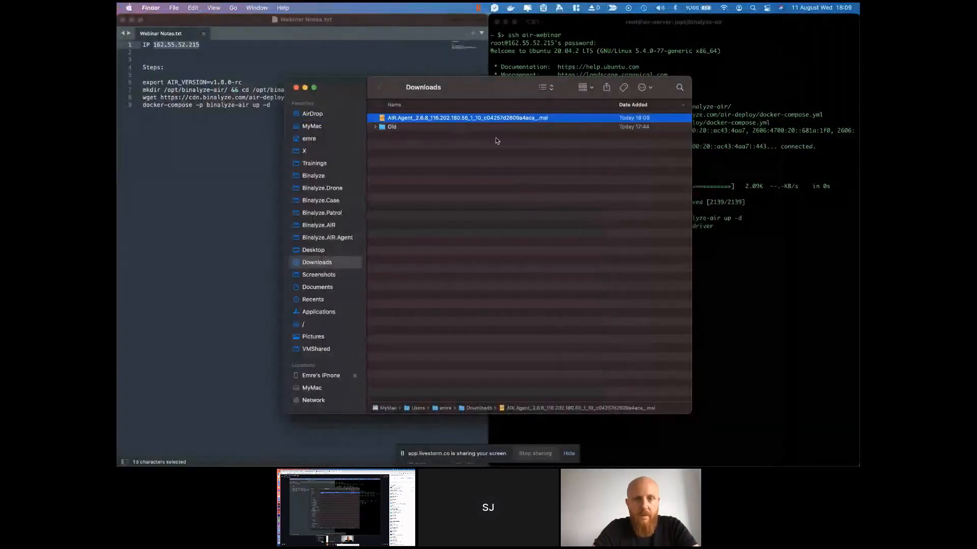
click(496, 141)
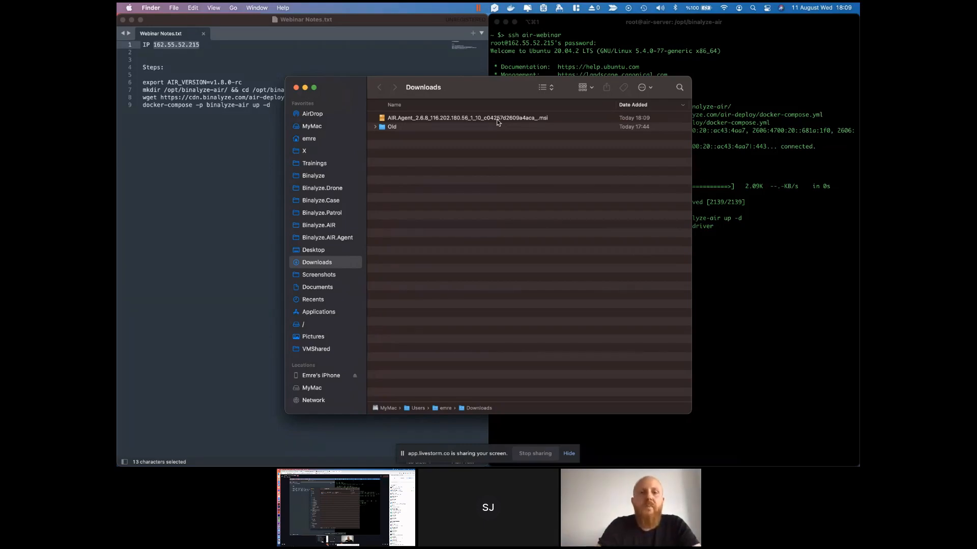
Switch back to Chrome and return from the endpoint deployment page to the endpoints list.
key(ctrl+Up)
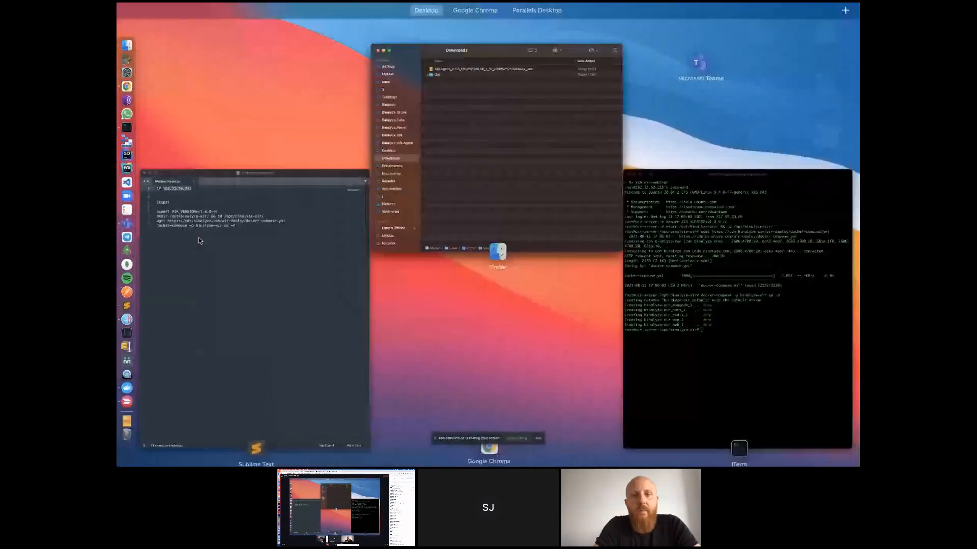
click(472, 27)
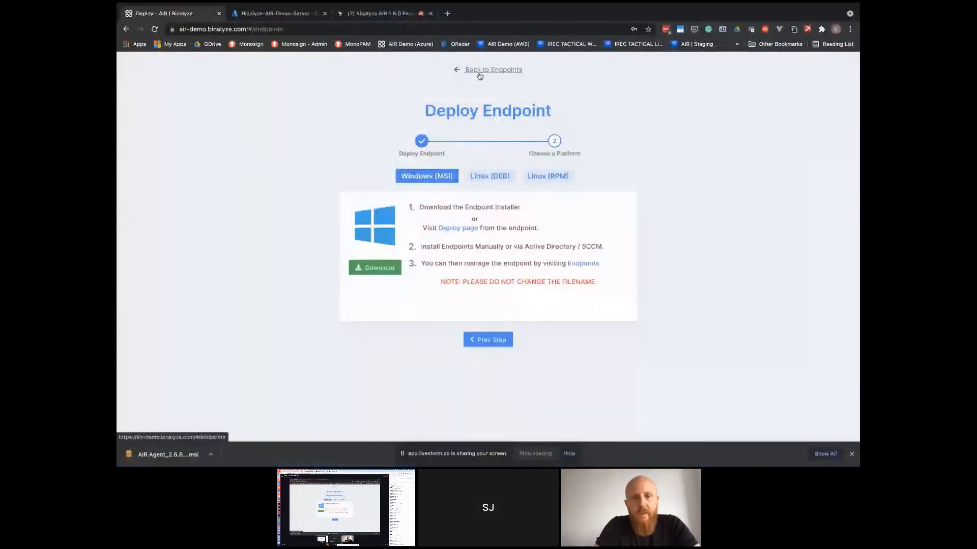
click(479, 76)
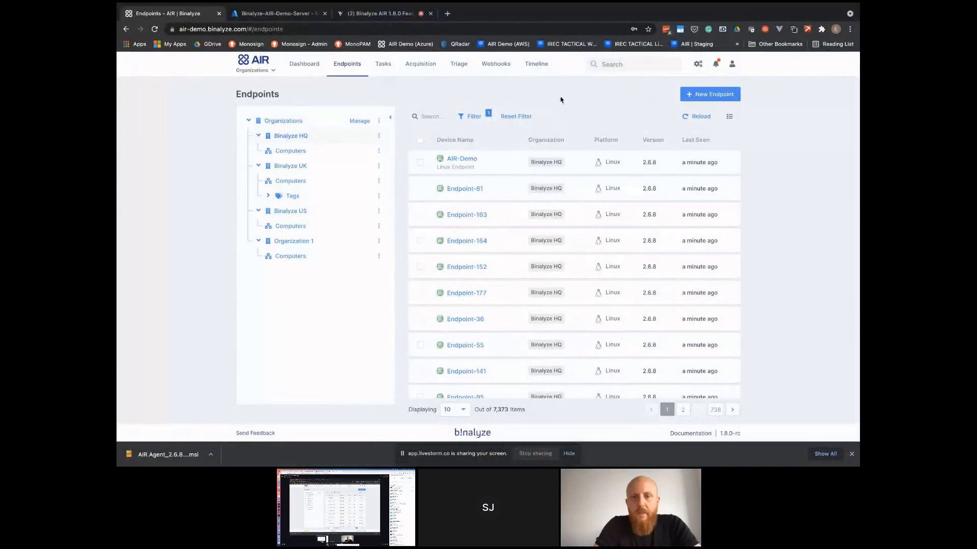
Open a new user form, assign Organization 1 to the user, close the form without saving, and return to the dashboard.
click(694, 67)
click(655, 135)
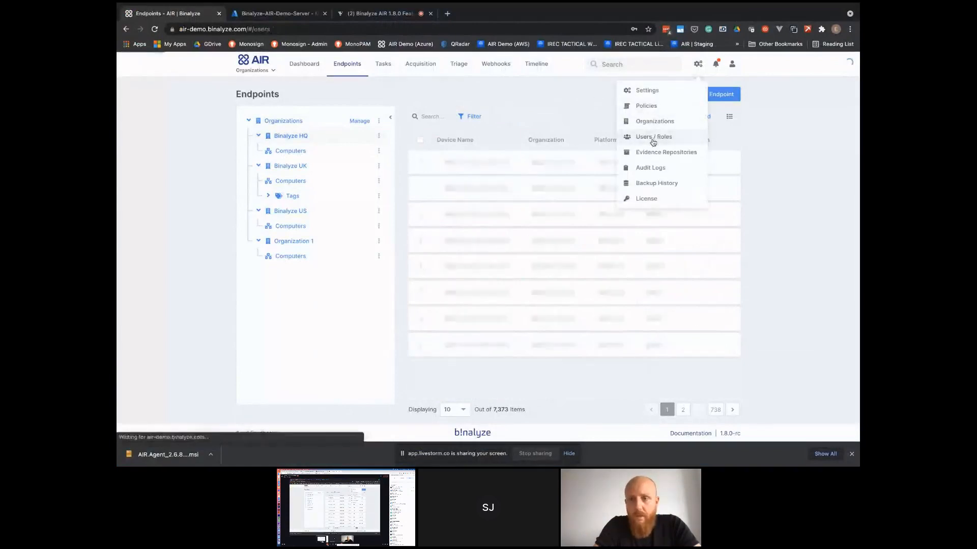
click(717, 101)
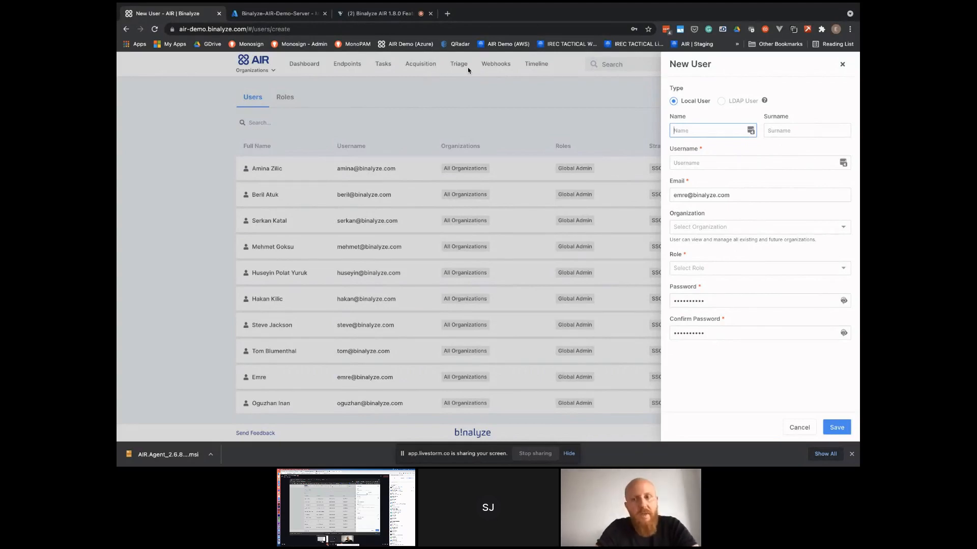
click(711, 227)
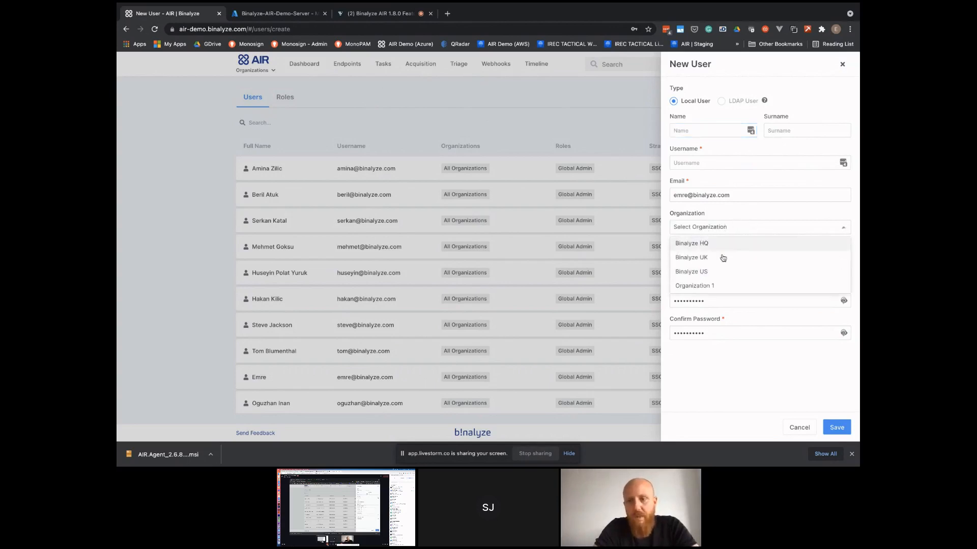
click(727, 289)
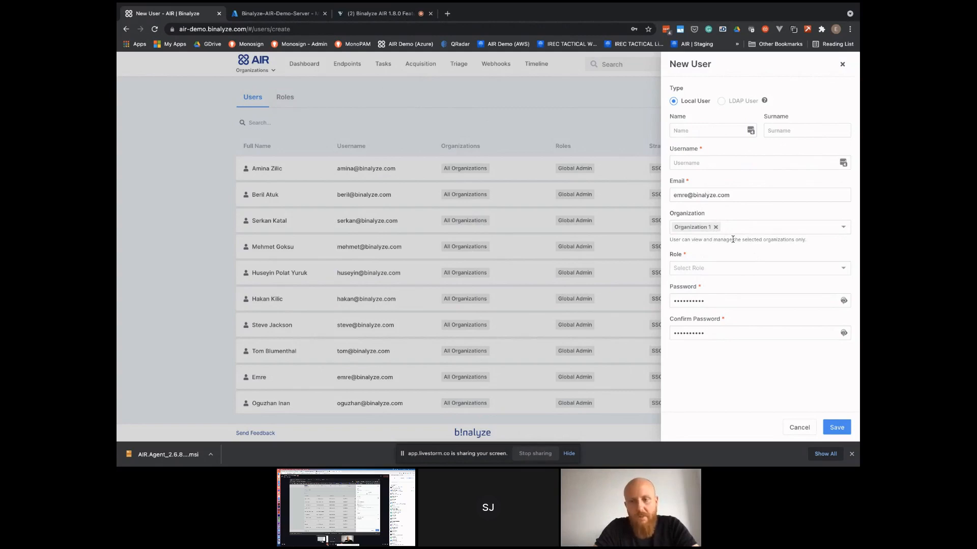
click(496, 103)
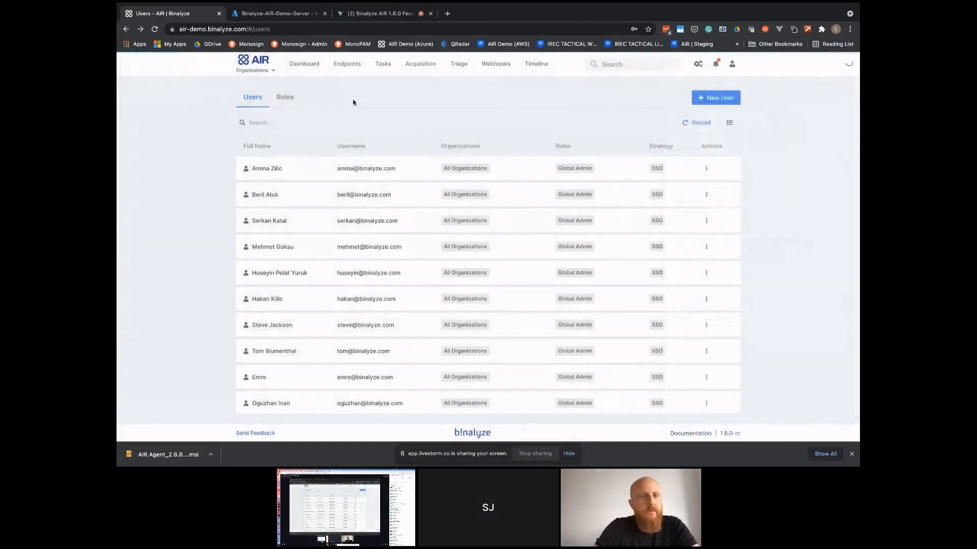
click(303, 68)
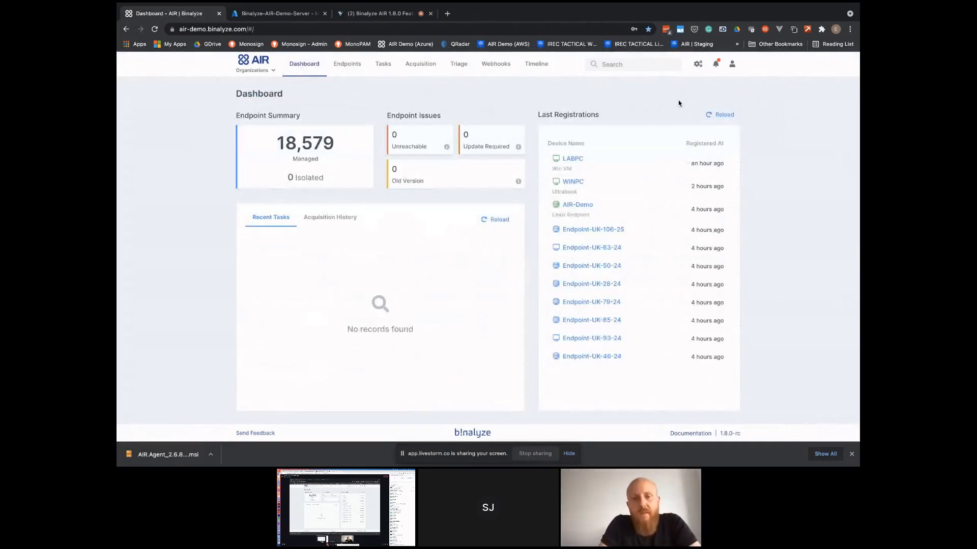
key(super+Tab)
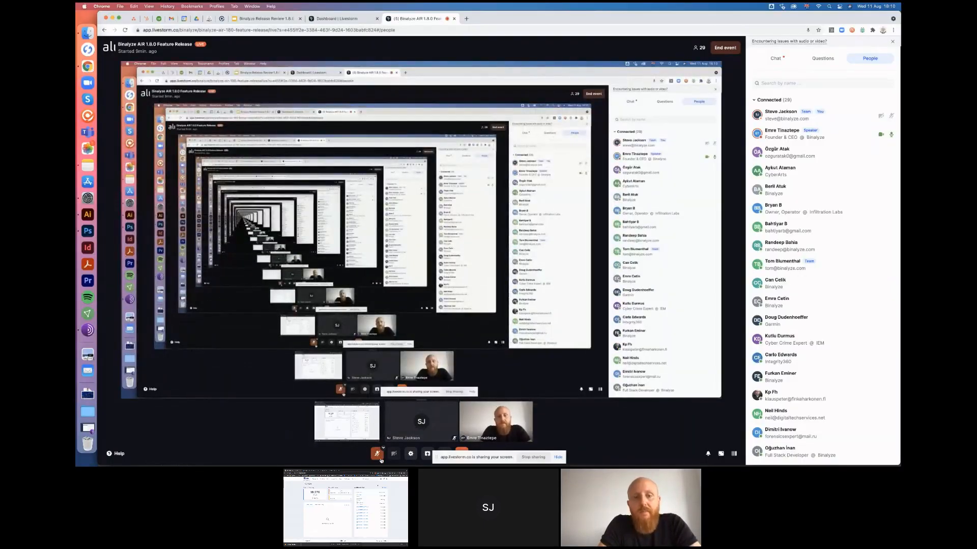
mouse_move(357, 433)
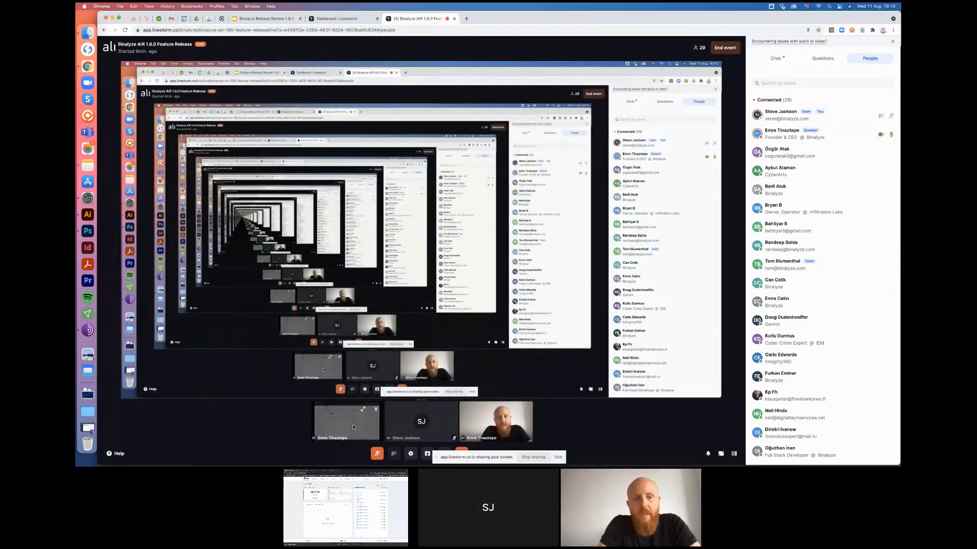
click(364, 411)
click(365, 411)
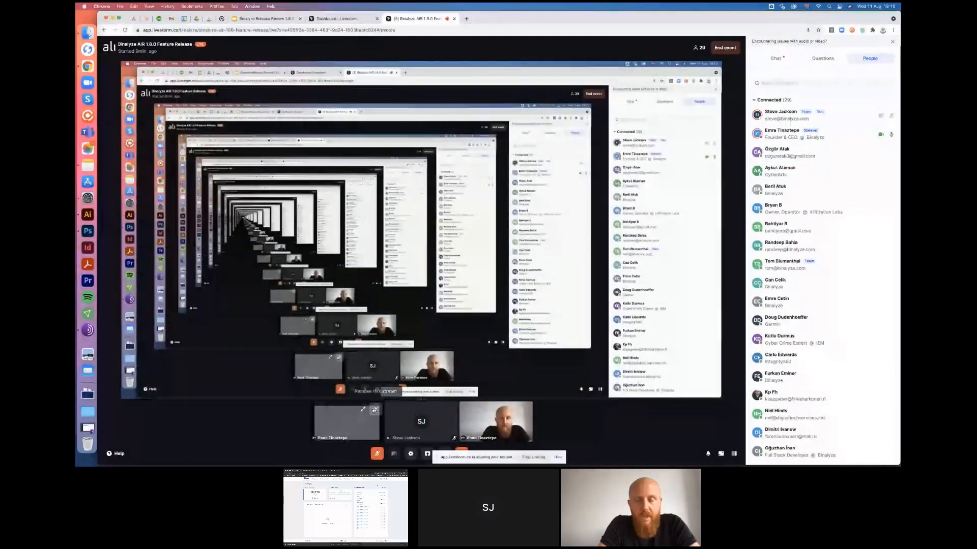
click(366, 412)
Open the SSO settings and examine the Azure AD tenant ID and the other single sign-on fields.
mouse_move(700, 68)
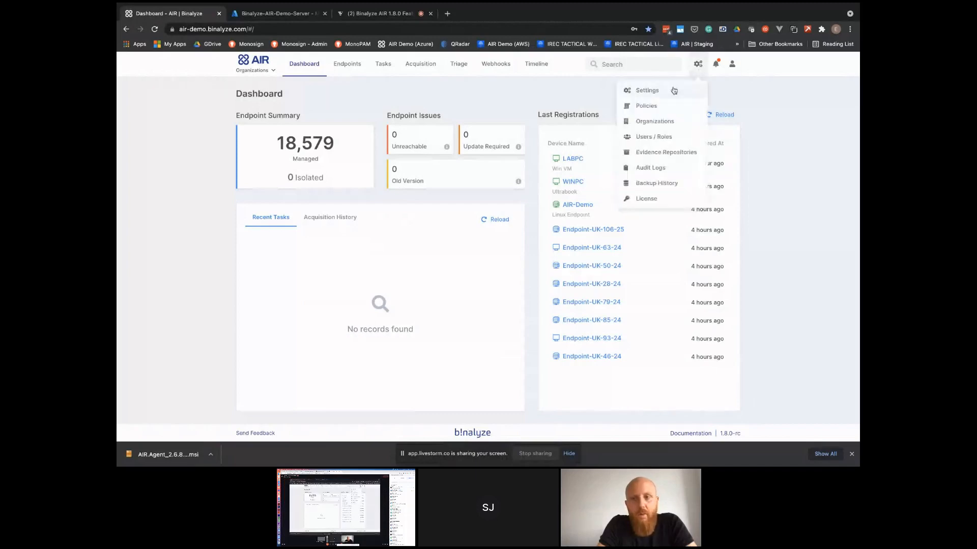
click(647, 91)
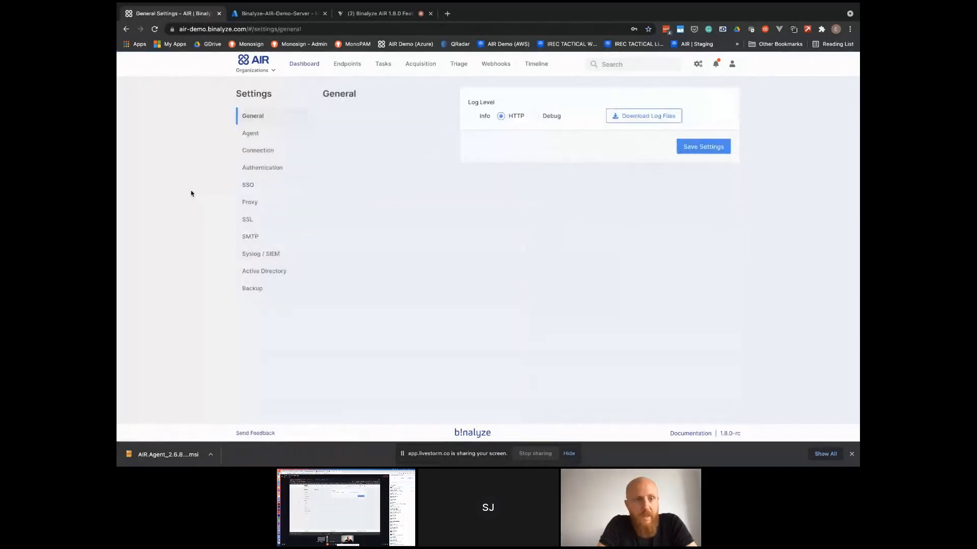
click(249, 186)
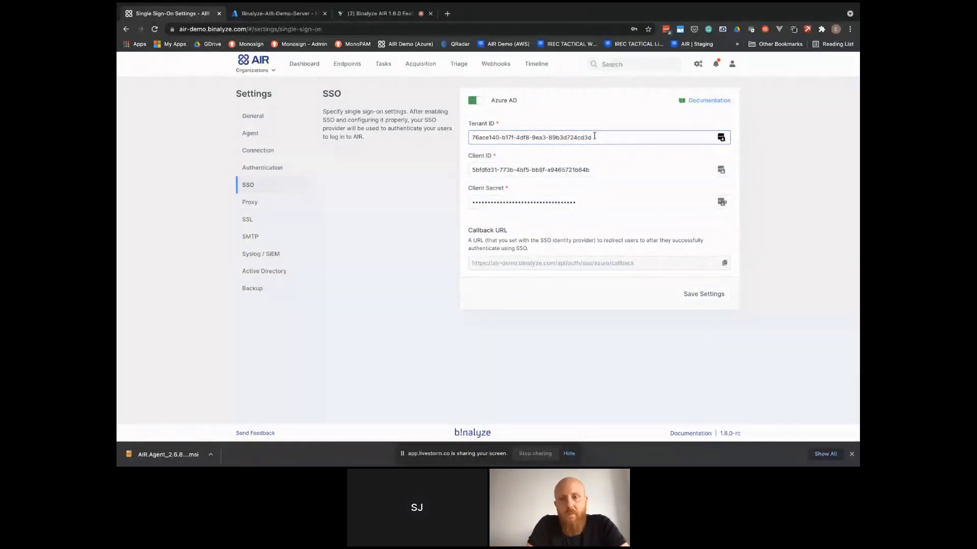
drag(593, 136, 471, 136)
click(440, 168)
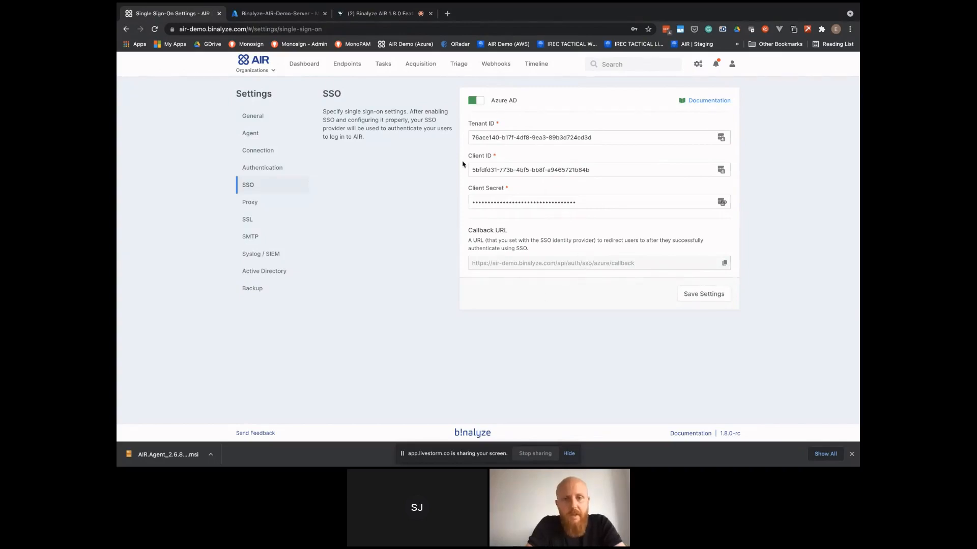
Sign out of the AIR console and sign back in with Azure AD.
click(304, 64)
click(732, 64)
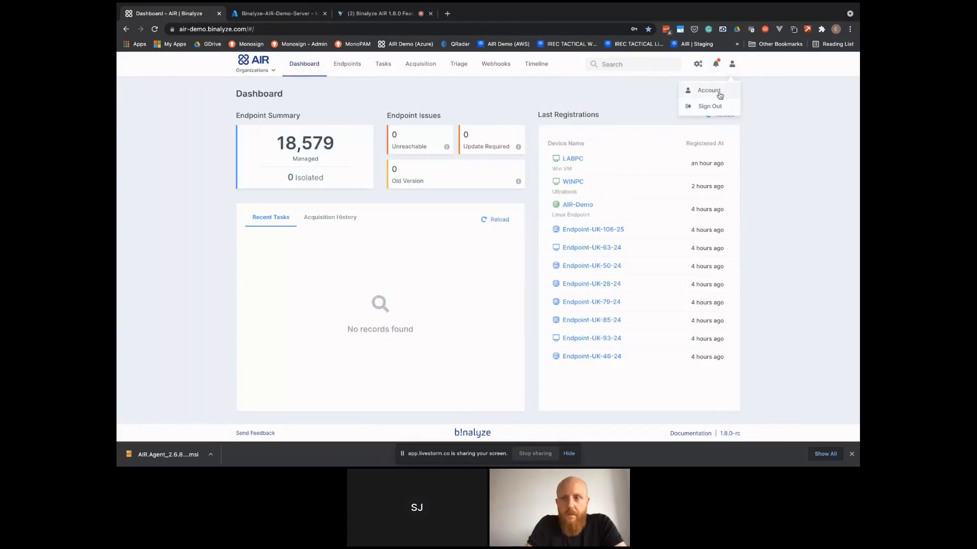
click(712, 107)
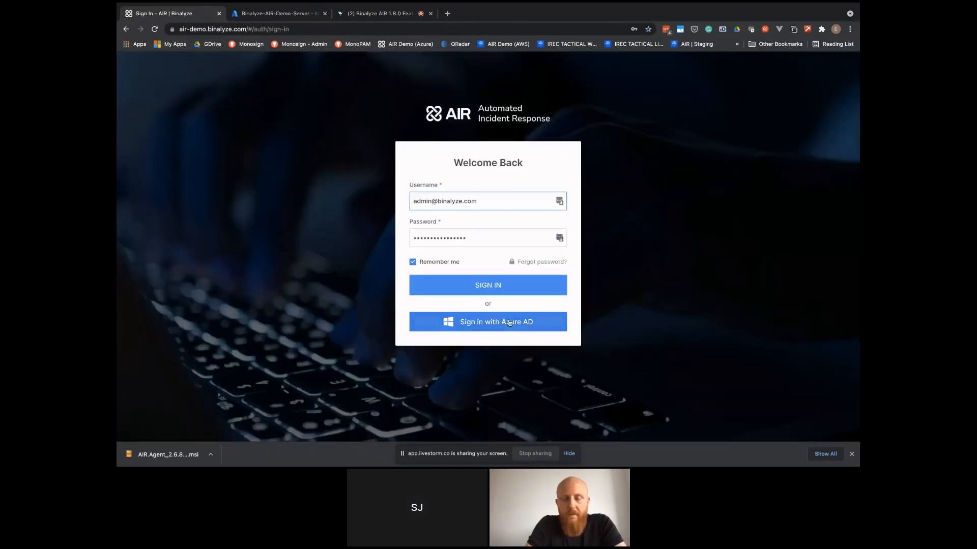
click(490, 326)
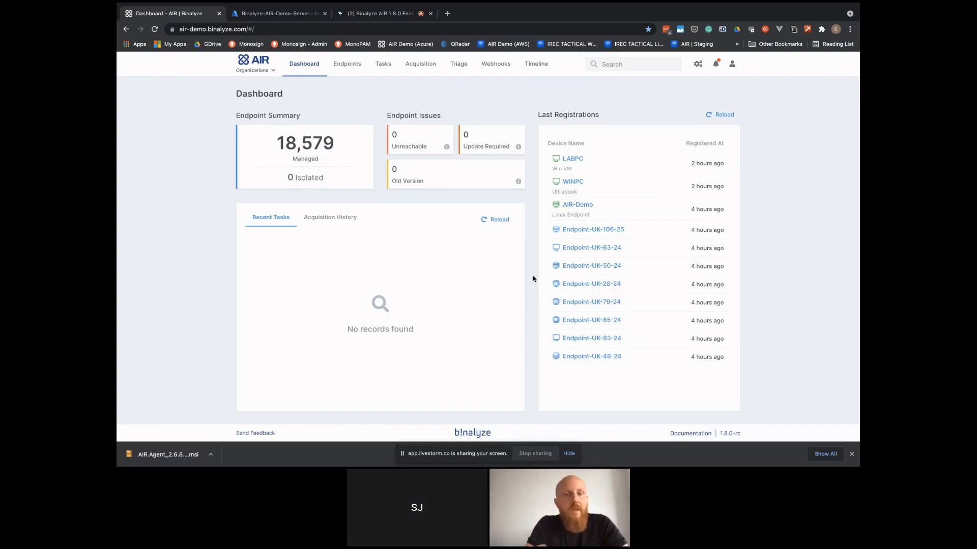
Review the users list and open a blank new user form, closing it without saving.
click(698, 64)
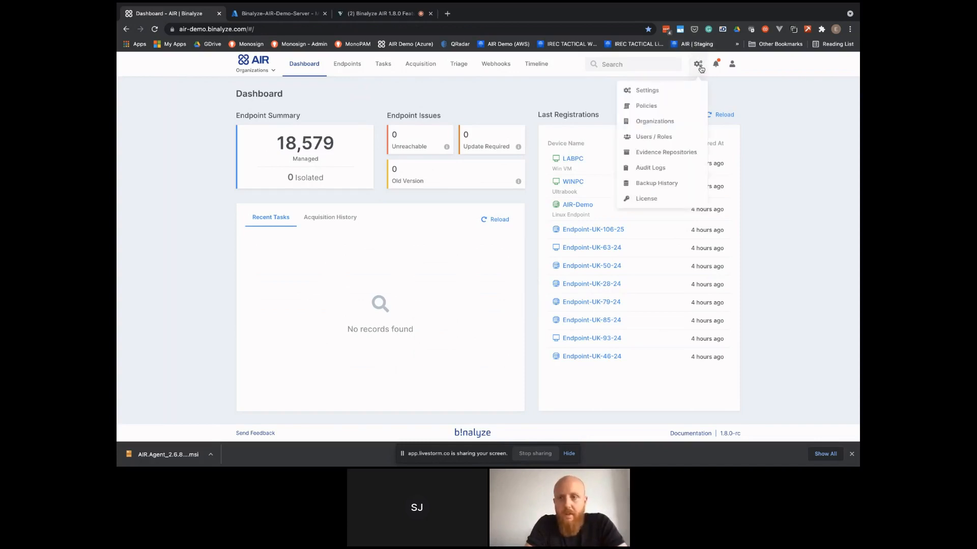
click(652, 136)
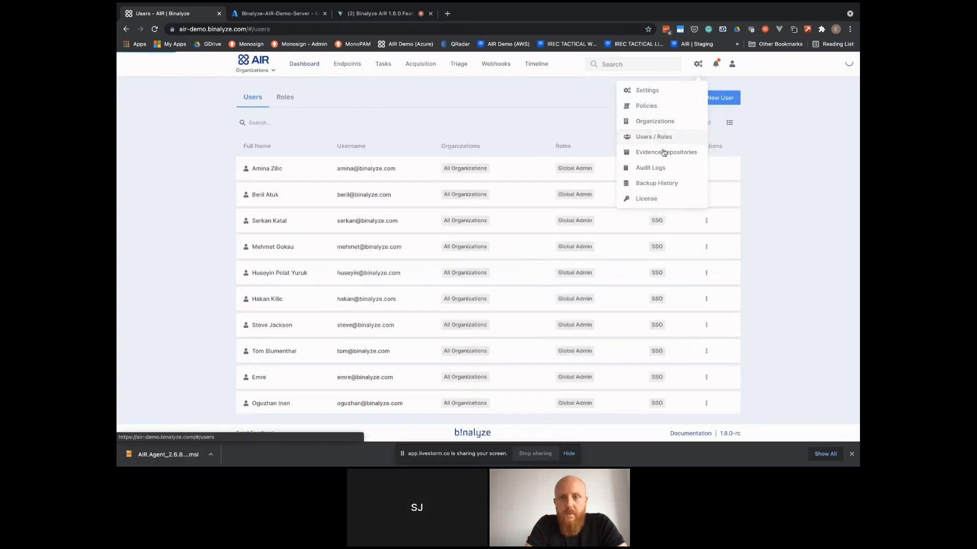
click(719, 98)
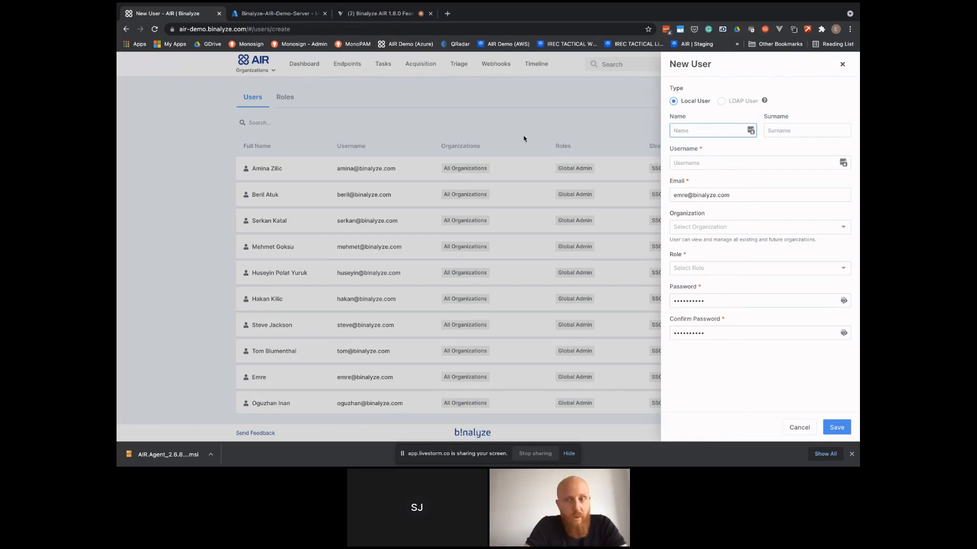
click(351, 84)
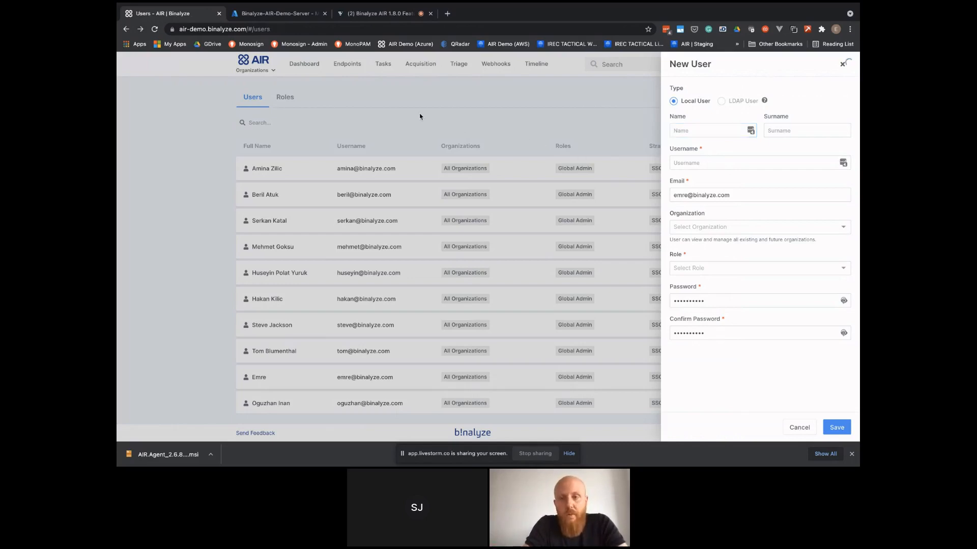
Return to the dashboard, look at the Binalyze-AIR-Demo-Server overview in Azure, and come back to AIR.
click(306, 64)
click(278, 13)
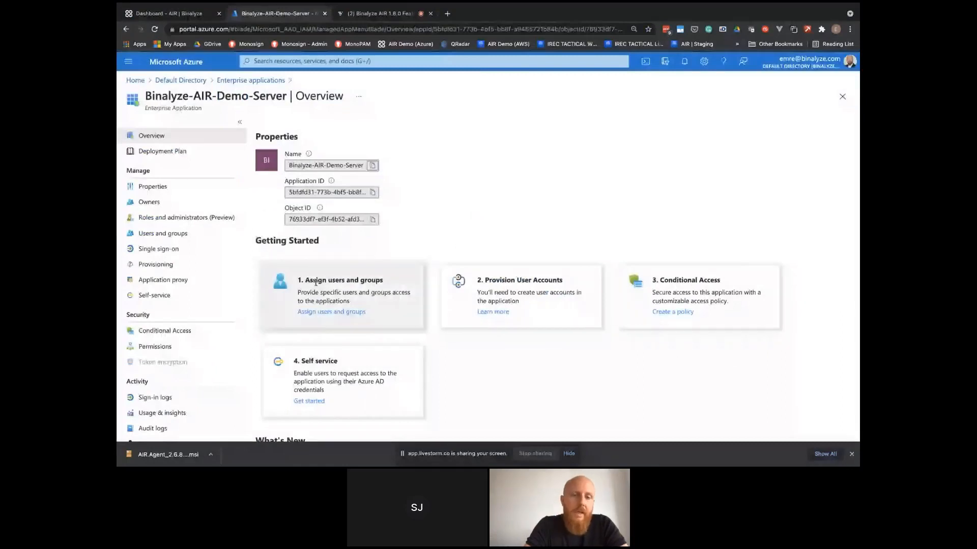
click(182, 12)
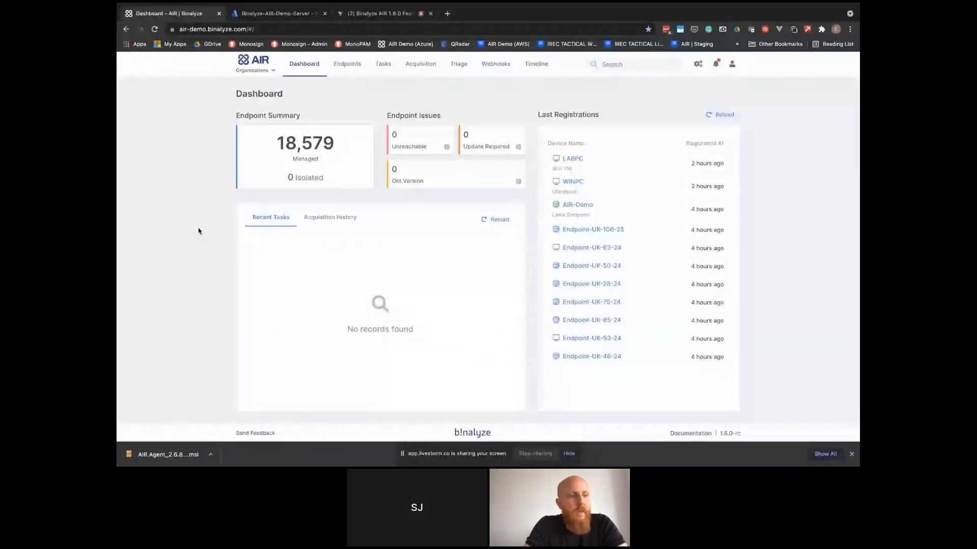
Open the authentication settings to examine the option that enforces two-factor authentication for all users.
mouse_move(698, 63)
click(664, 92)
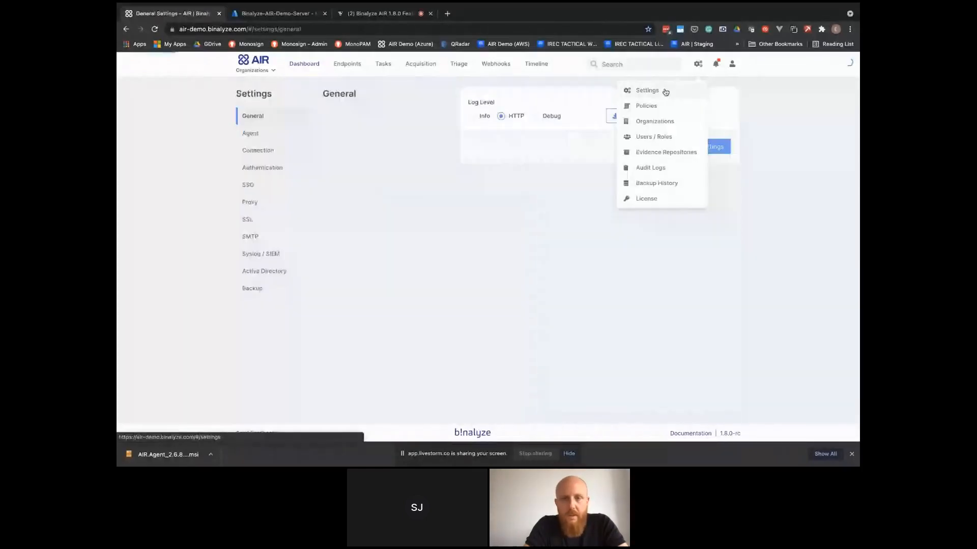
click(266, 168)
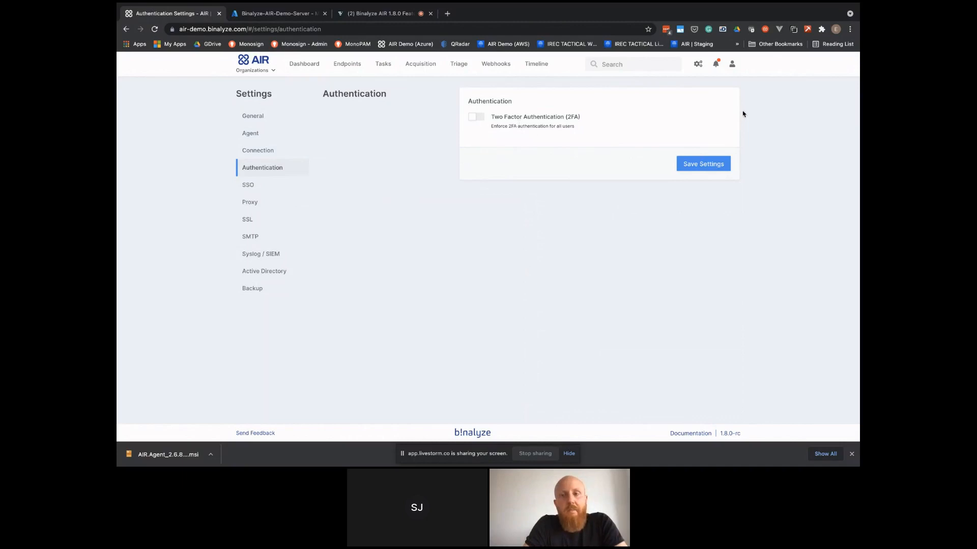
Sign out from the account page and sign back in with the saved local administrator credentials instead of Azure AD.
click(732, 63)
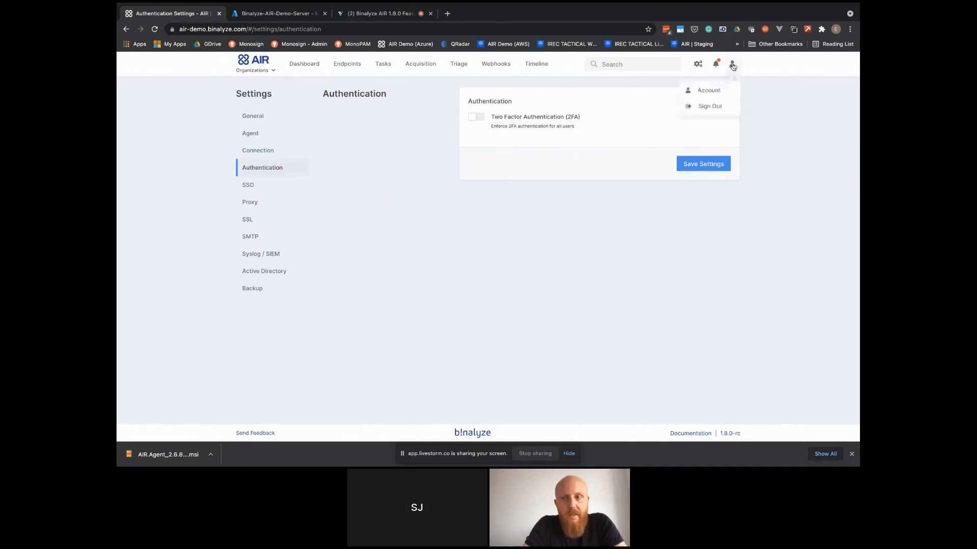
click(714, 91)
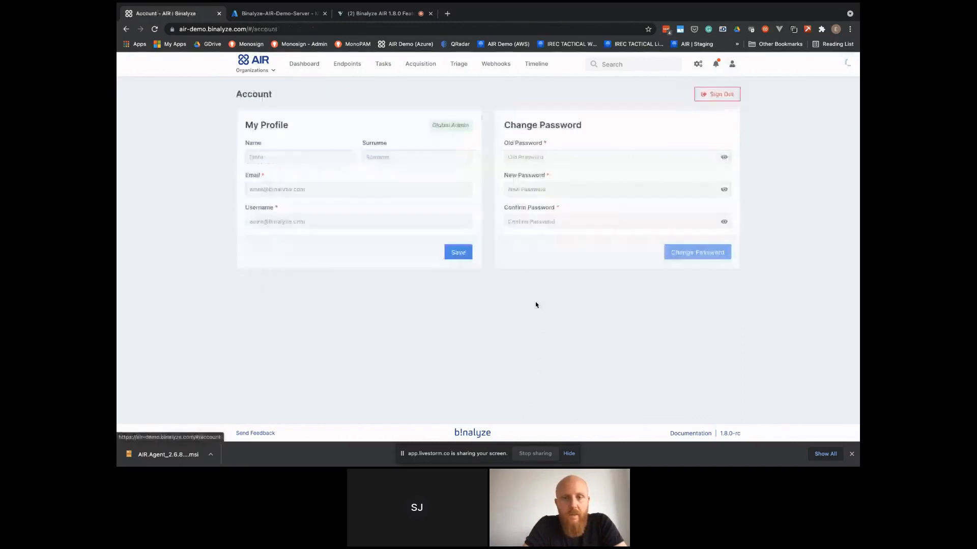
click(720, 97)
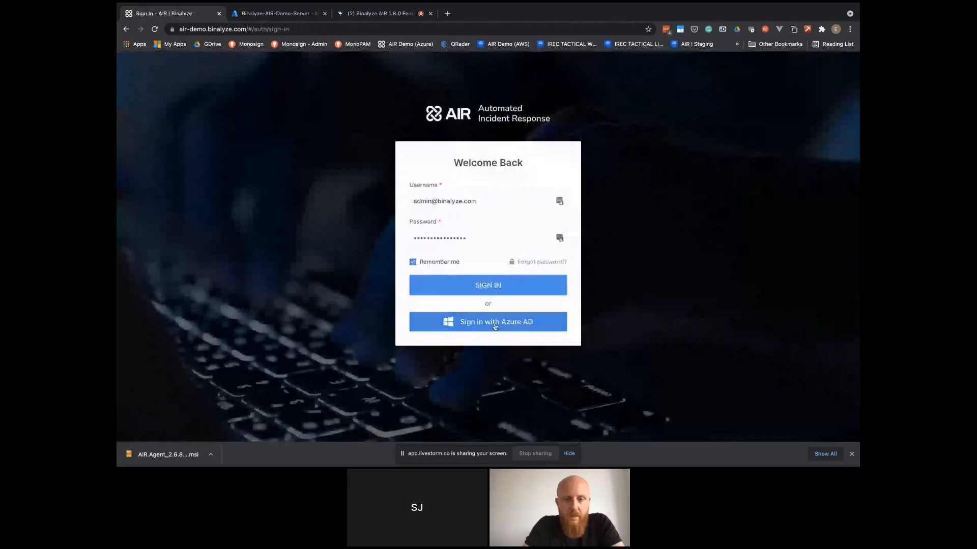
click(489, 287)
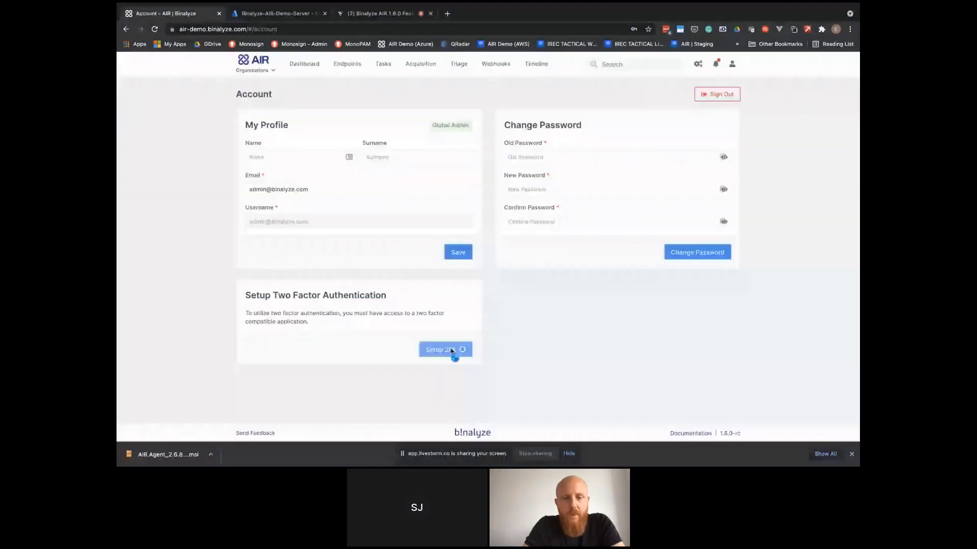
Start two-factor authentication setup on the account page, view its QR code, and return to the dashboard without verifying.
scroll(411, 272, down, 2)
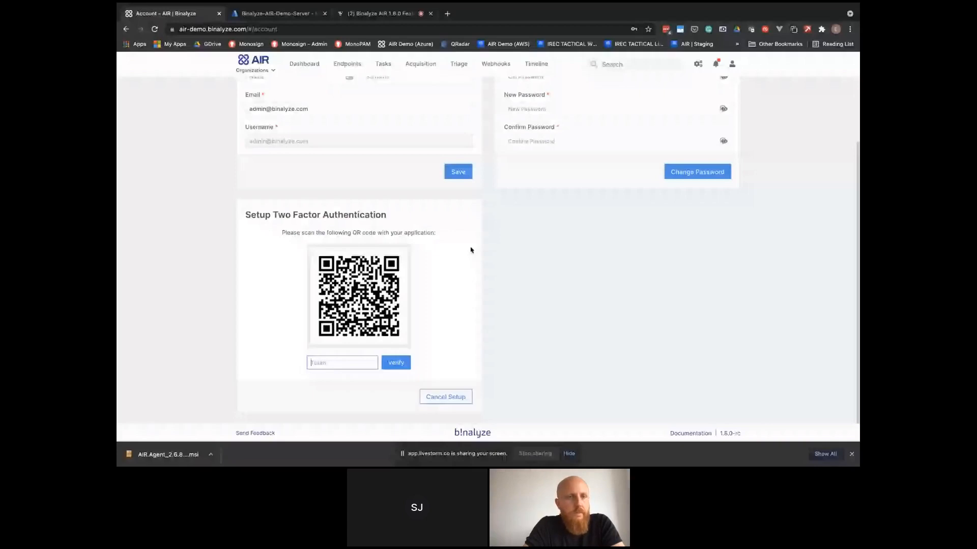
click(311, 63)
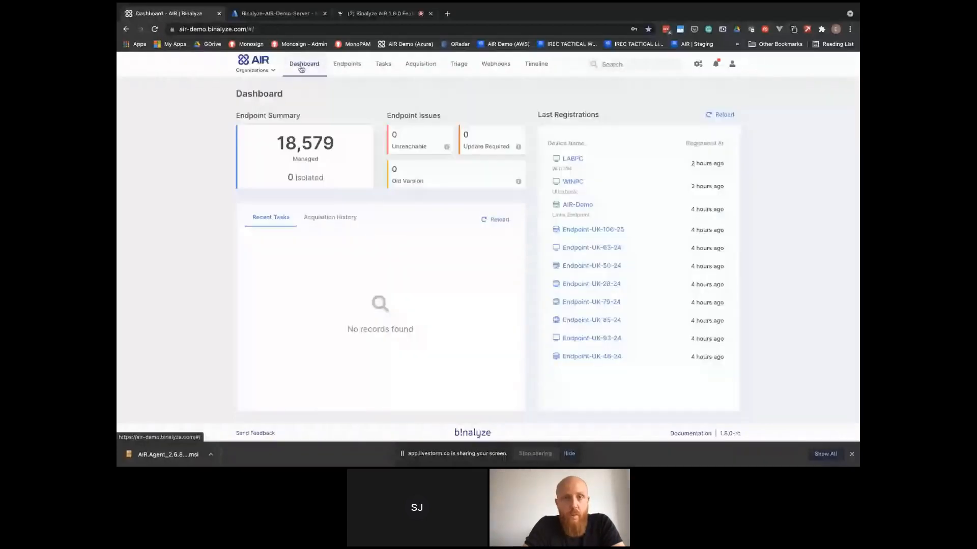
Start a new webhook and name it "Wazuh Trigger".
click(493, 67)
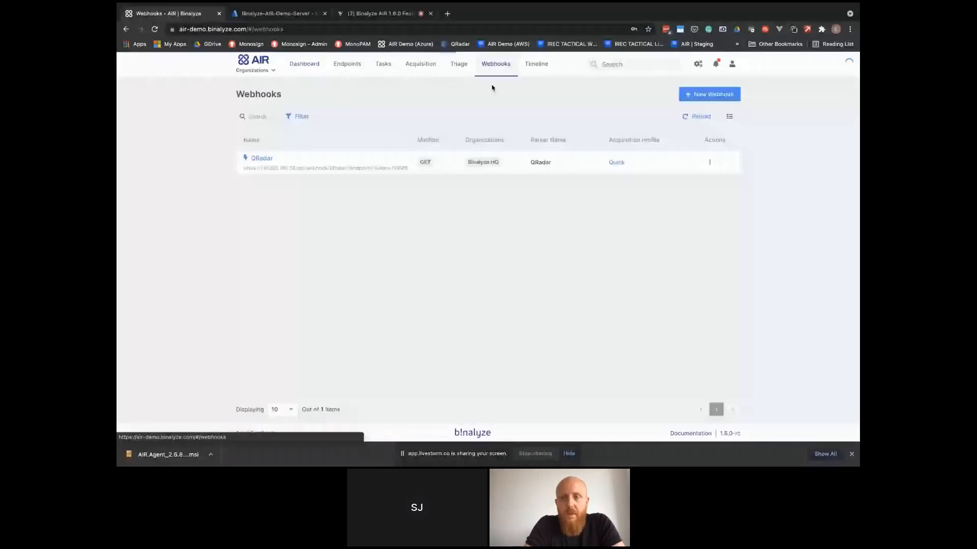
click(718, 95)
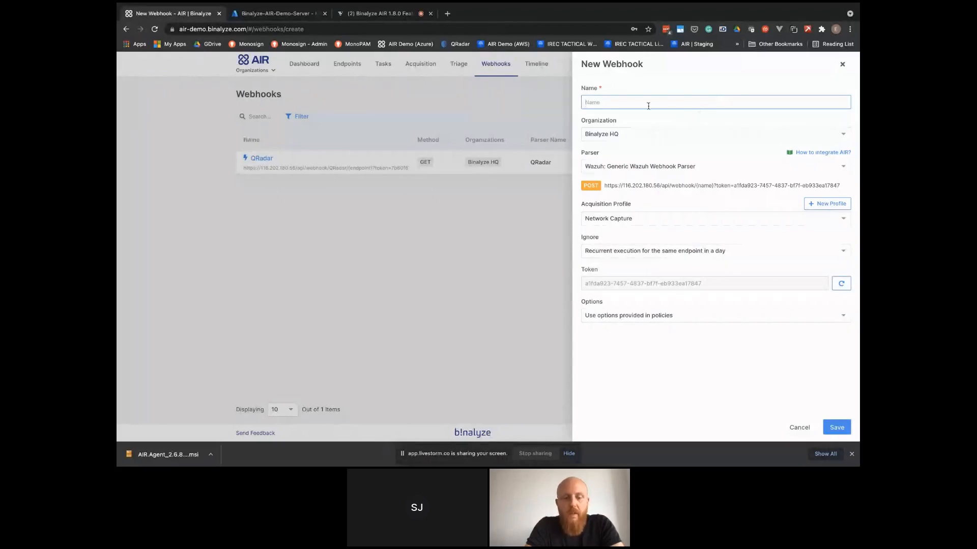
text(Wazuh)
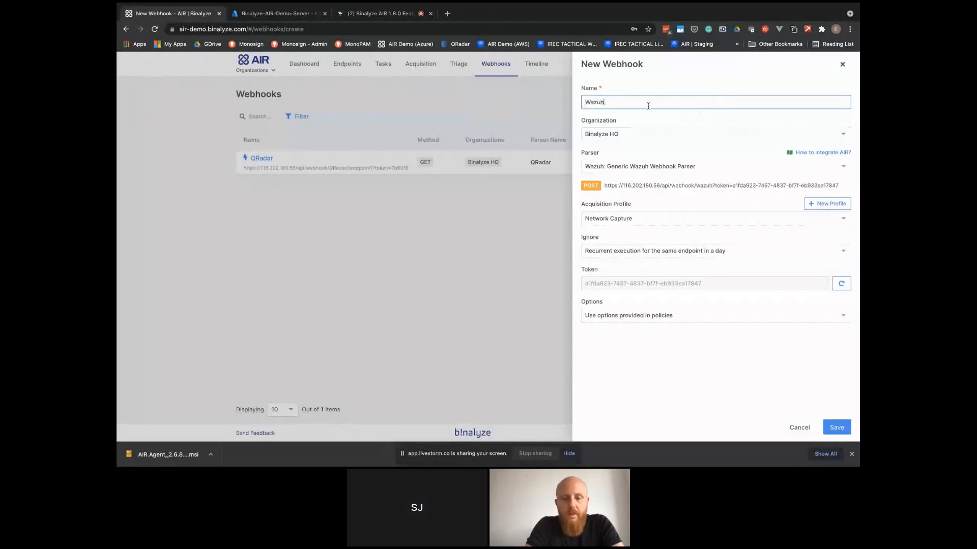
text(Trigger)
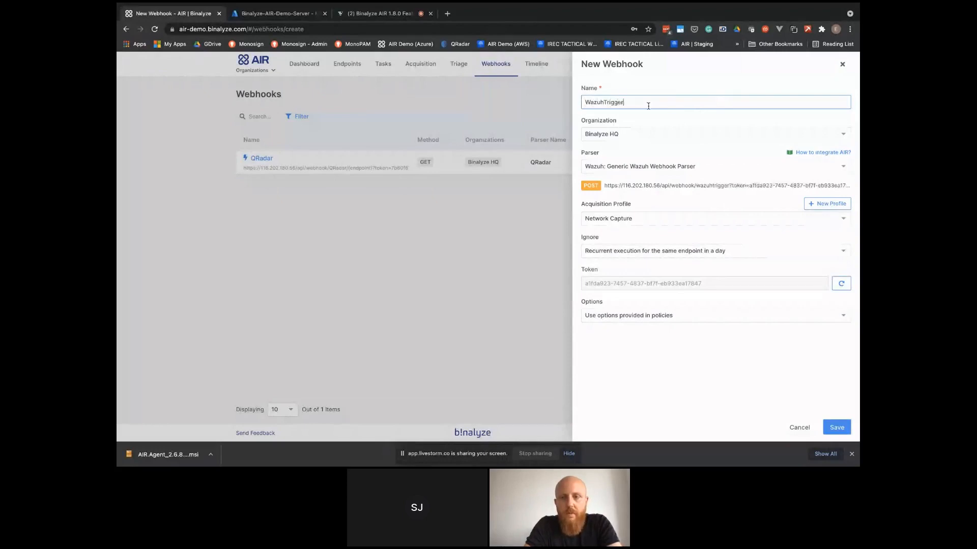
click(605, 103)
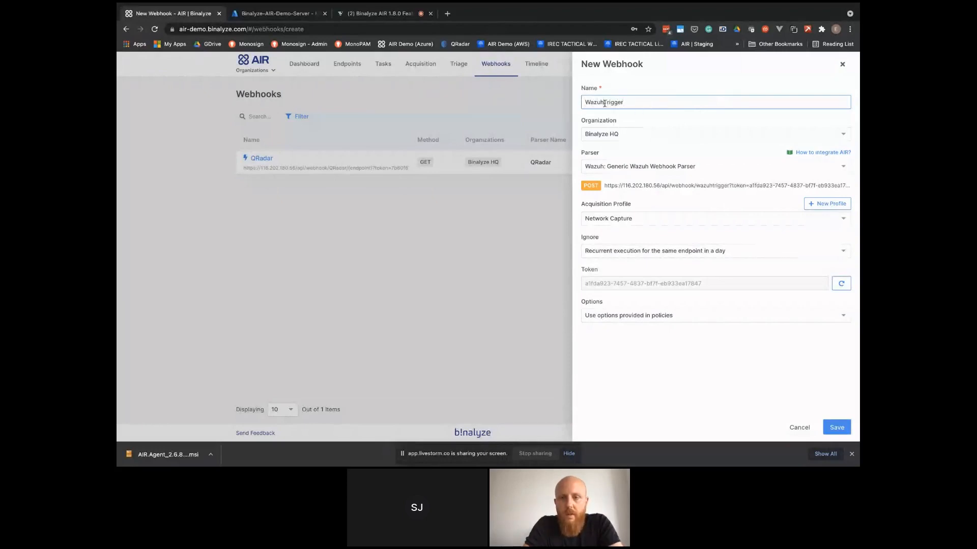
Assign the webhook to Binalyze HQ with the generic Wazuh parser and the Quick acquisition profile, and save it.
click(628, 135)
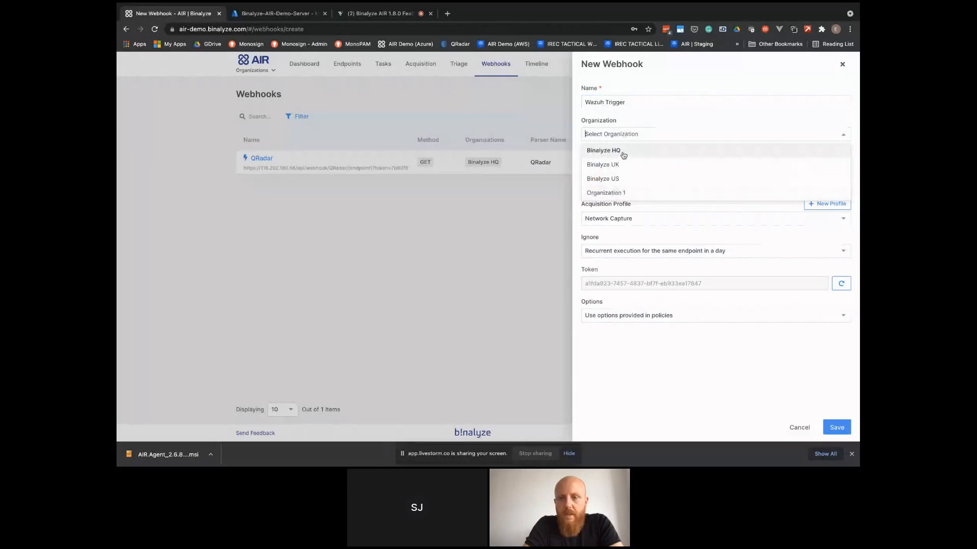
key(Return)
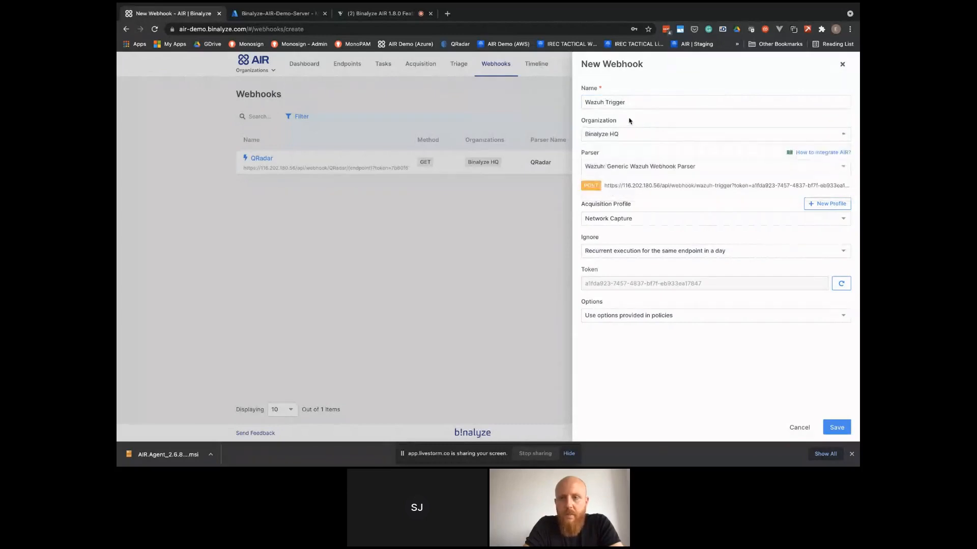
click(612, 167)
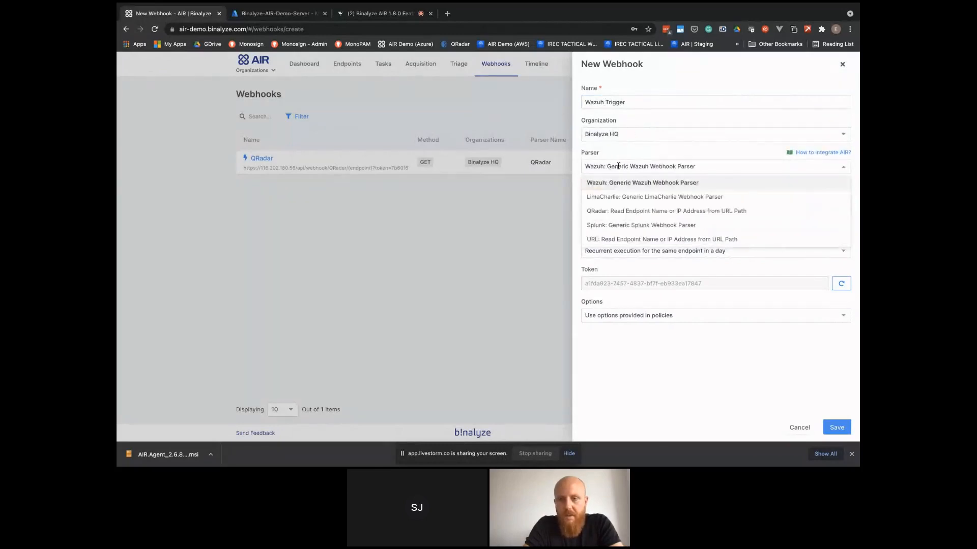
key(Return)
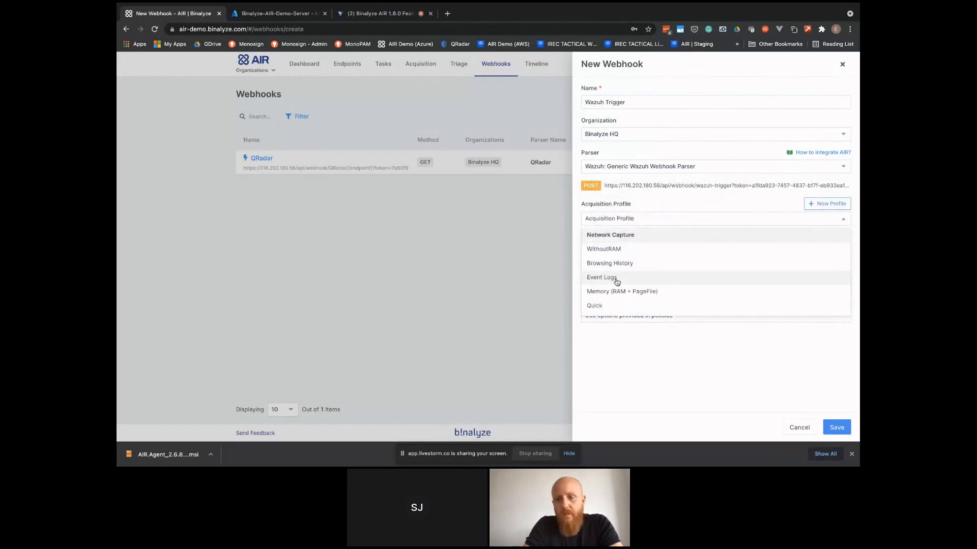
click(611, 305)
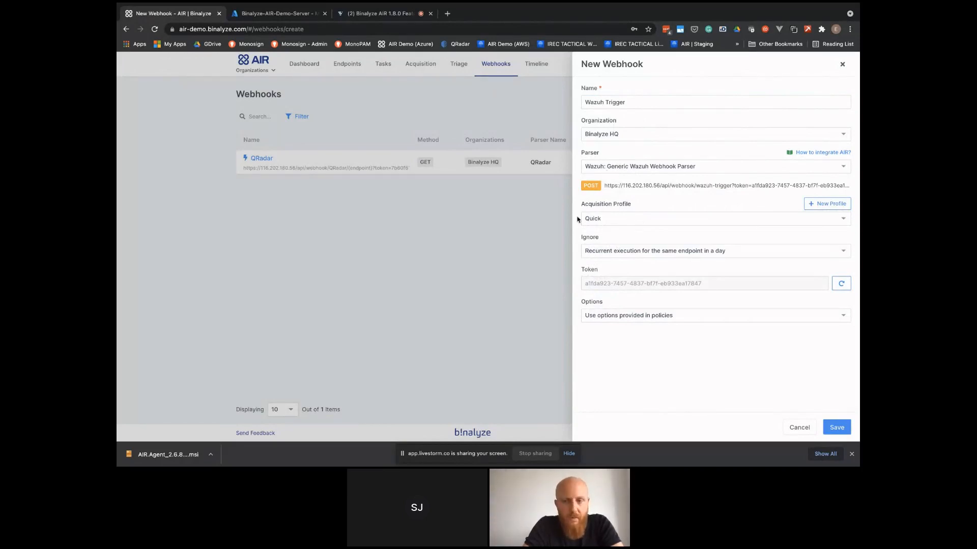
click(840, 428)
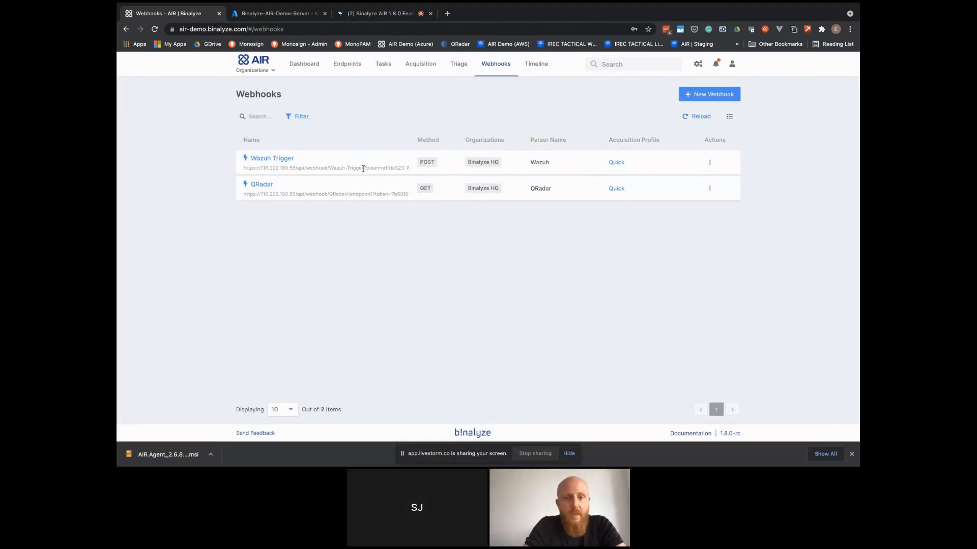
From the Wazuh Trigger webhook's details, open the integration help and find the Wazuh Integration article in the knowledgebase.
click(273, 159)
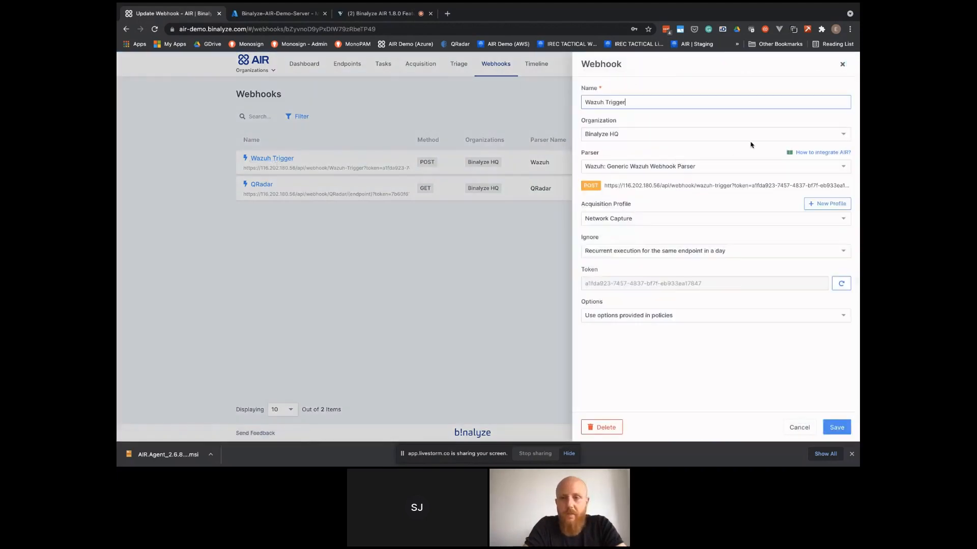
click(828, 156)
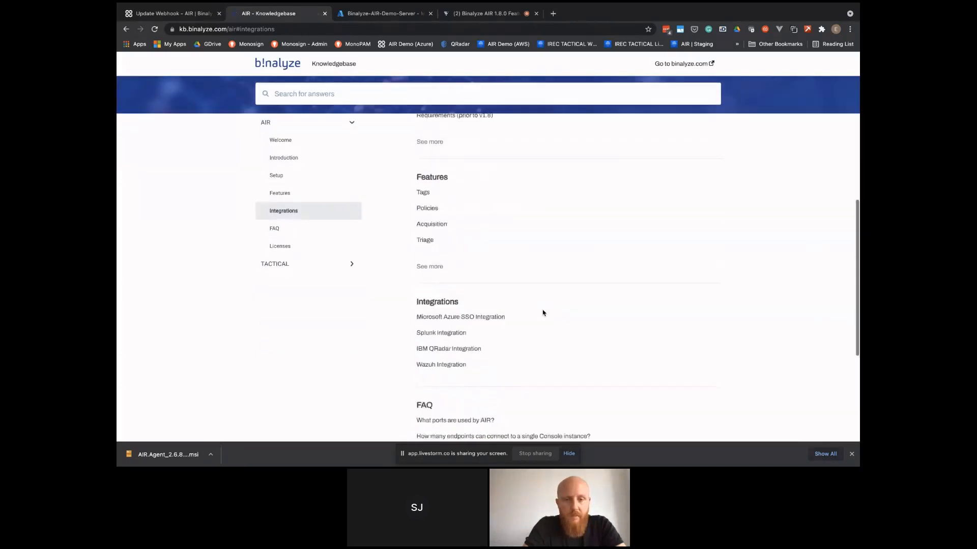
scroll(543, 313, down, 4)
scroll(543, 313, up, 1)
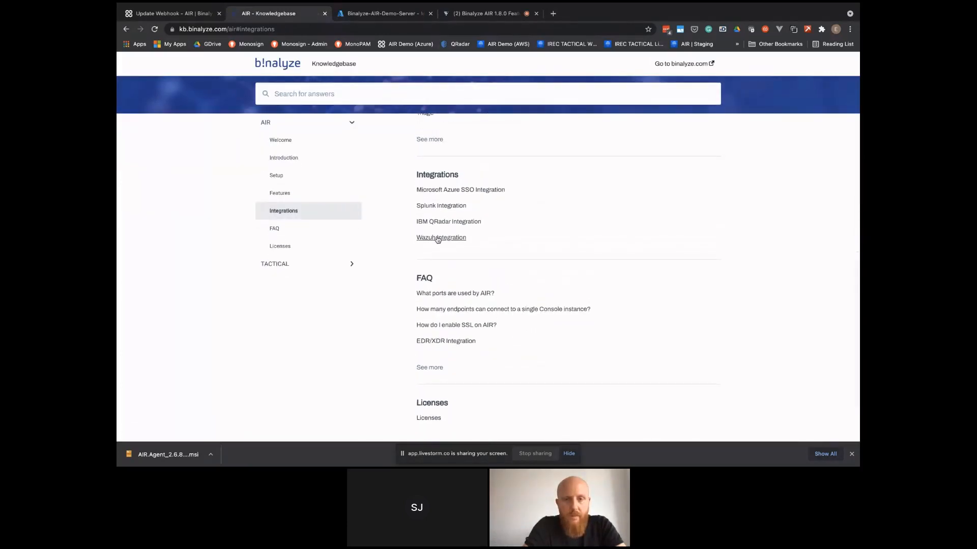
click(437, 238)
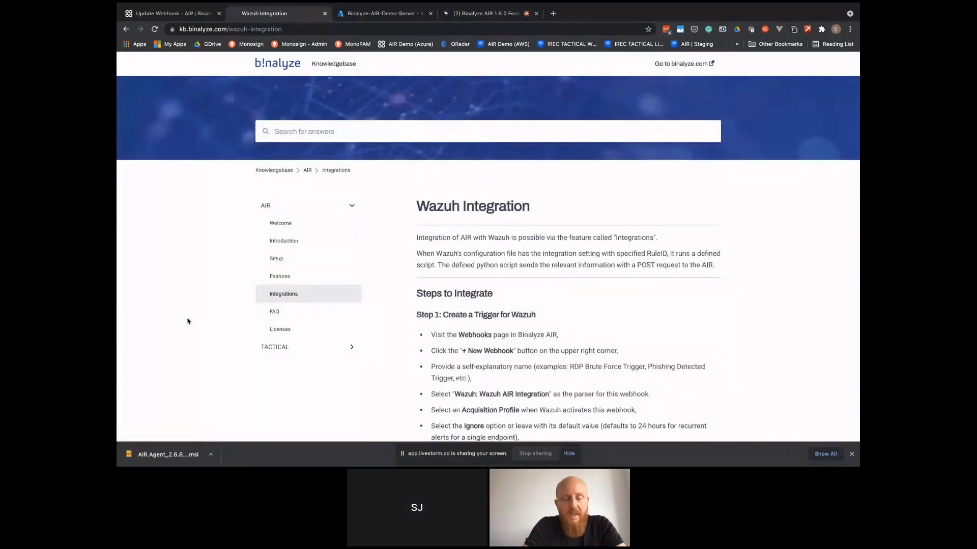
Read the Wazuh trigger, integration settings and script instructions, and return to AIR to close the webhook details without saving.
scroll(577, 306, down, 3)
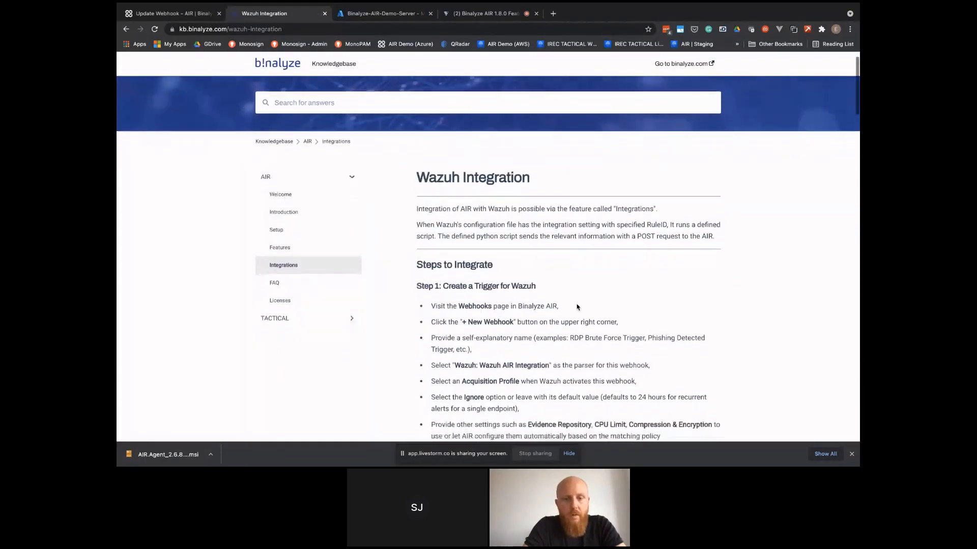
scroll(576, 304, down, 7)
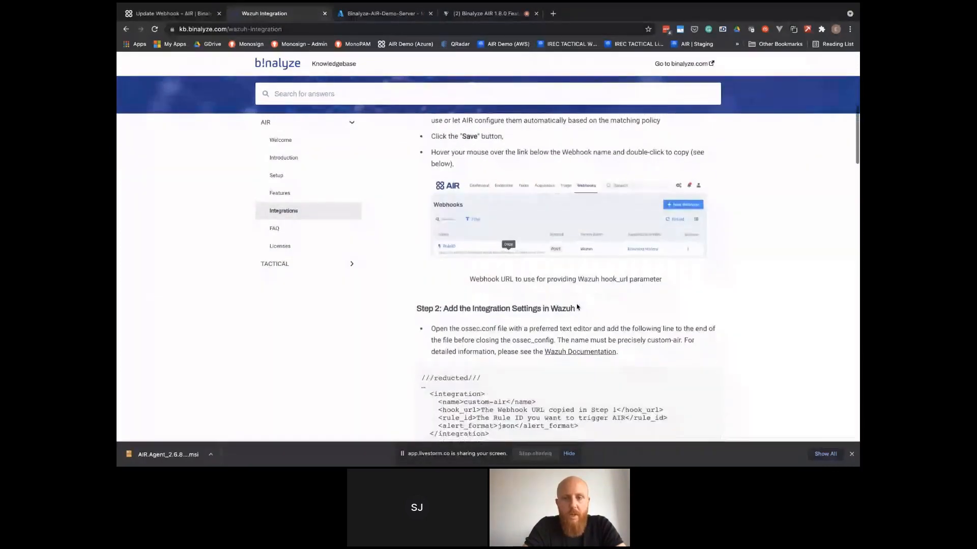
scroll(577, 307, down, 1)
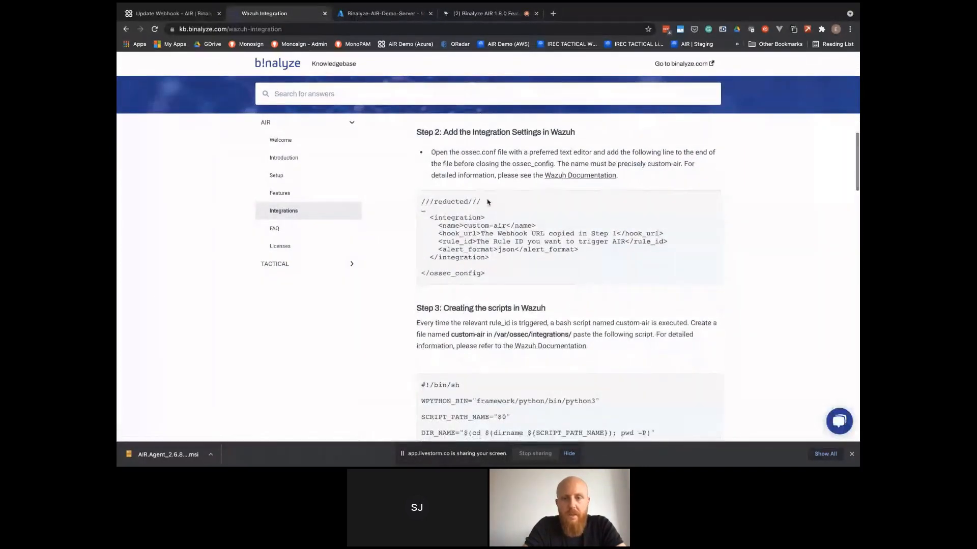
scroll(586, 298, down, 4)
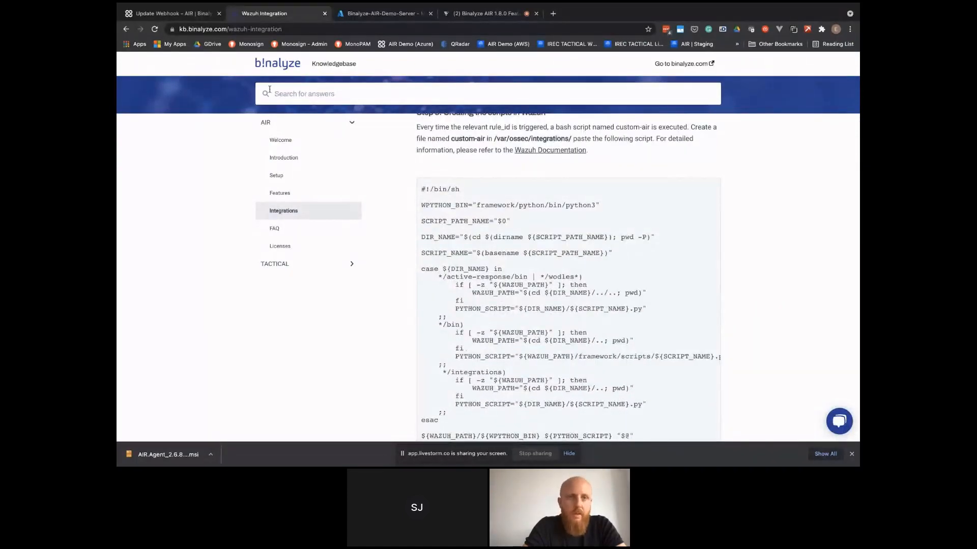
click(173, 13)
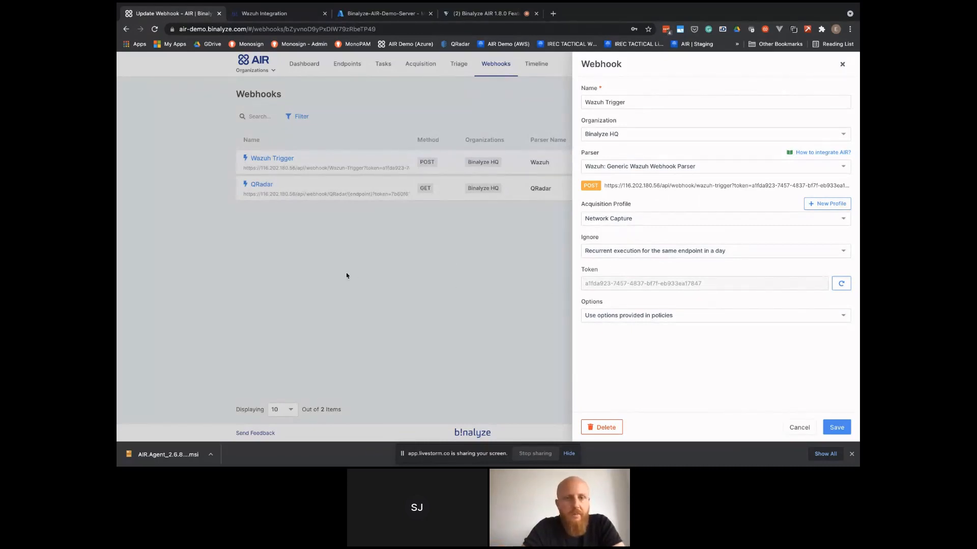
click(377, 274)
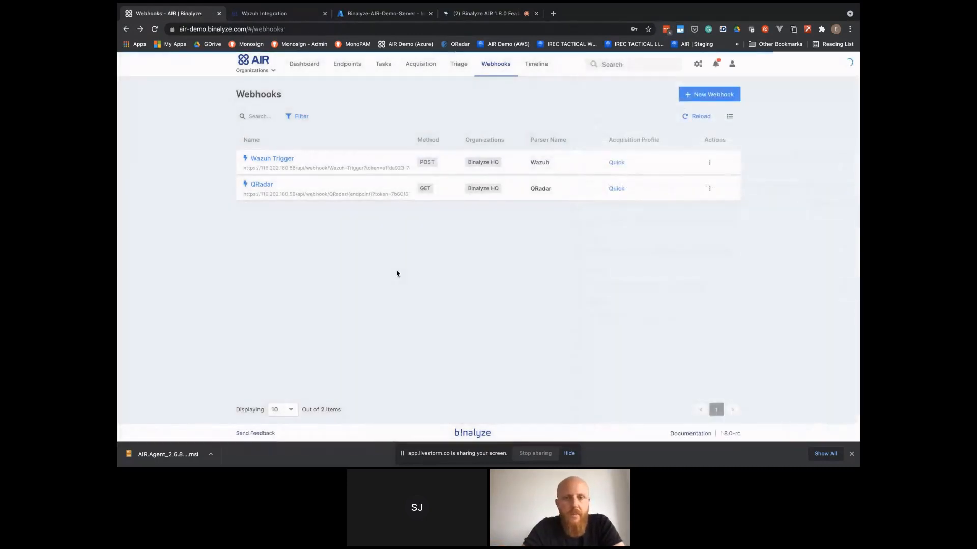
View the details of Endpoint-61 from the endpoint list and close them.
click(304, 64)
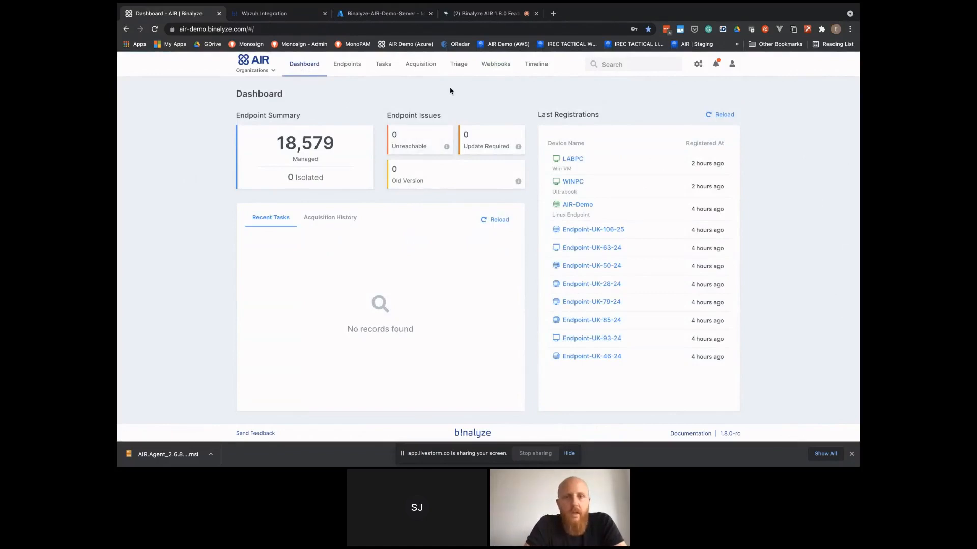
click(342, 64)
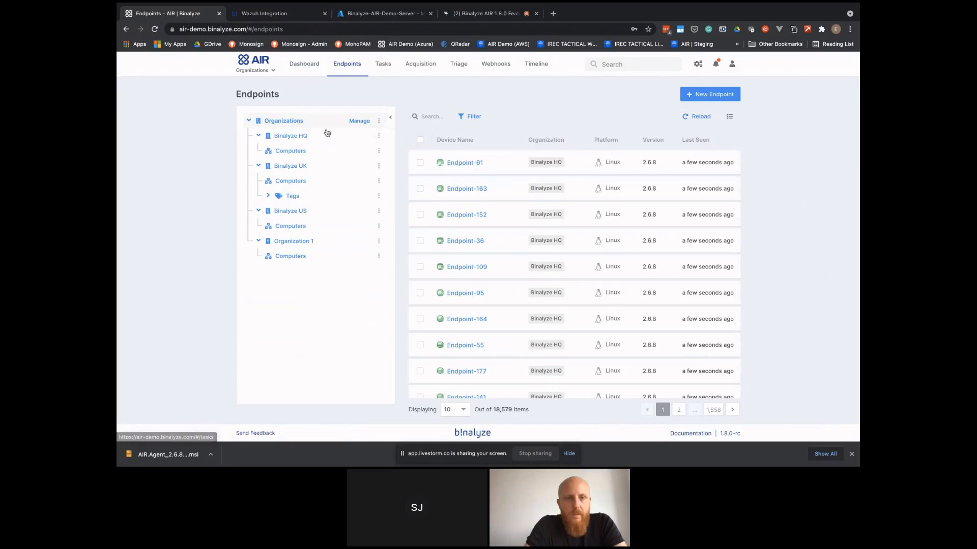
click(470, 164)
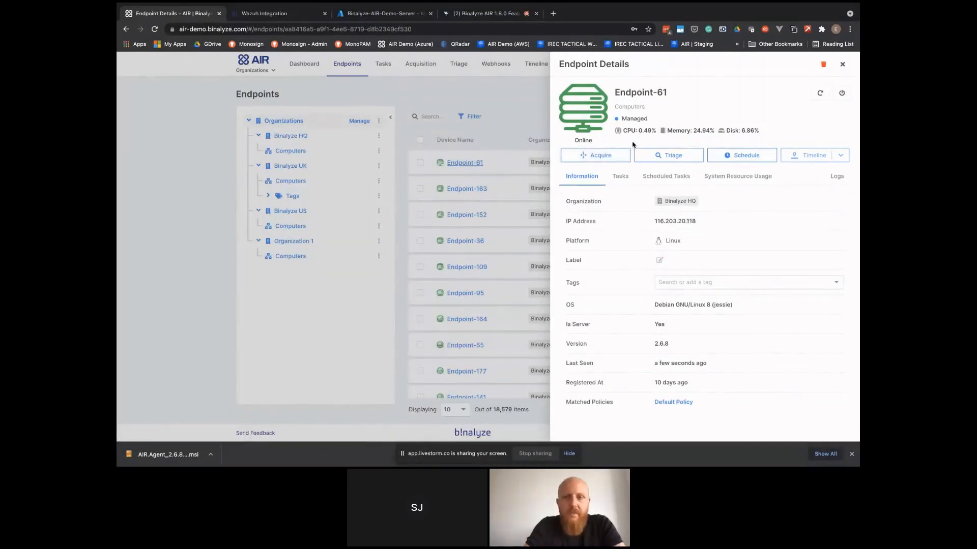
click(463, 92)
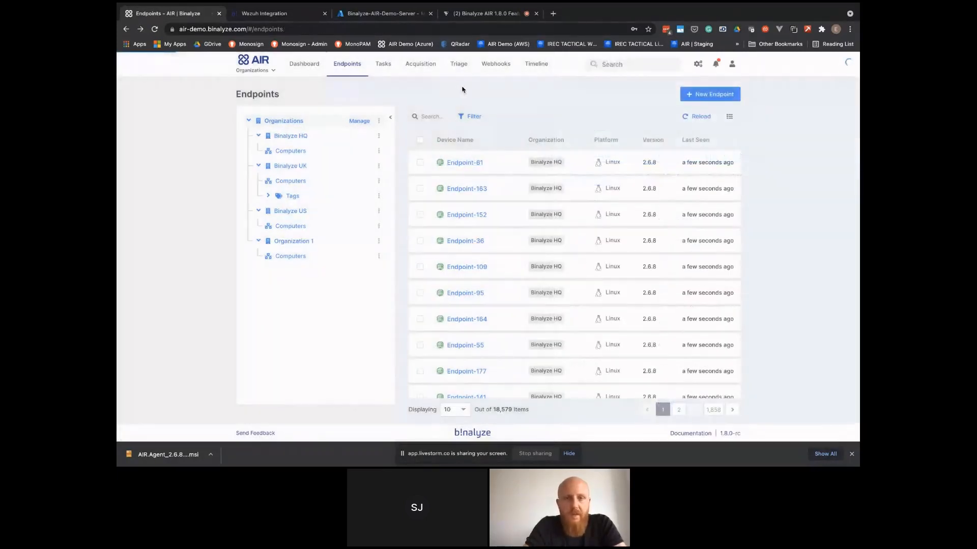
Start a new acquisition profile and enable both Network Flow and PCAP in its Windows network capture settings.
click(419, 67)
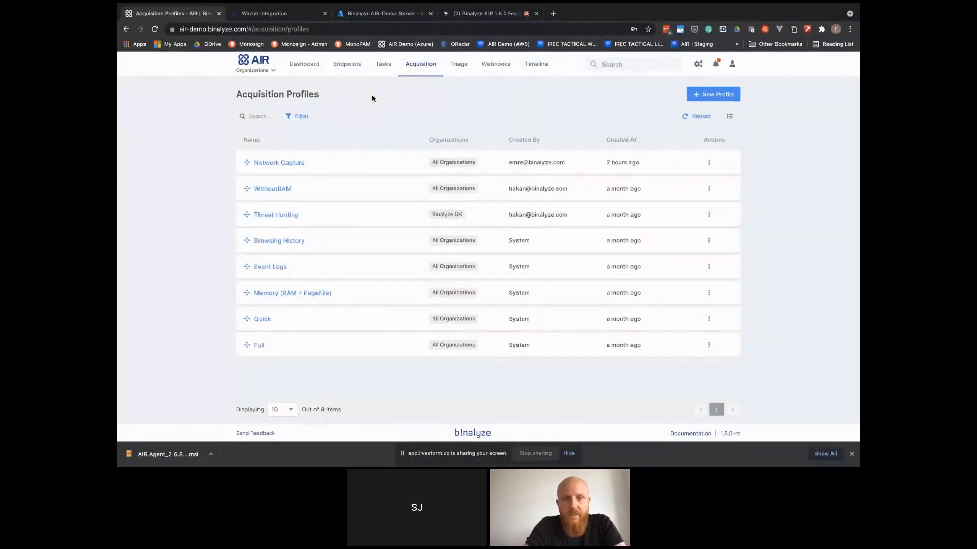
click(711, 95)
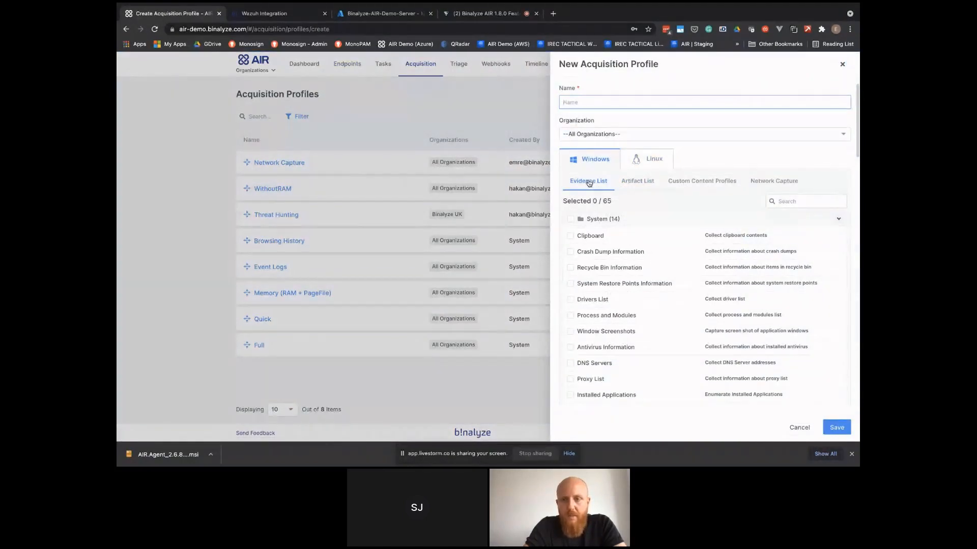
click(636, 182)
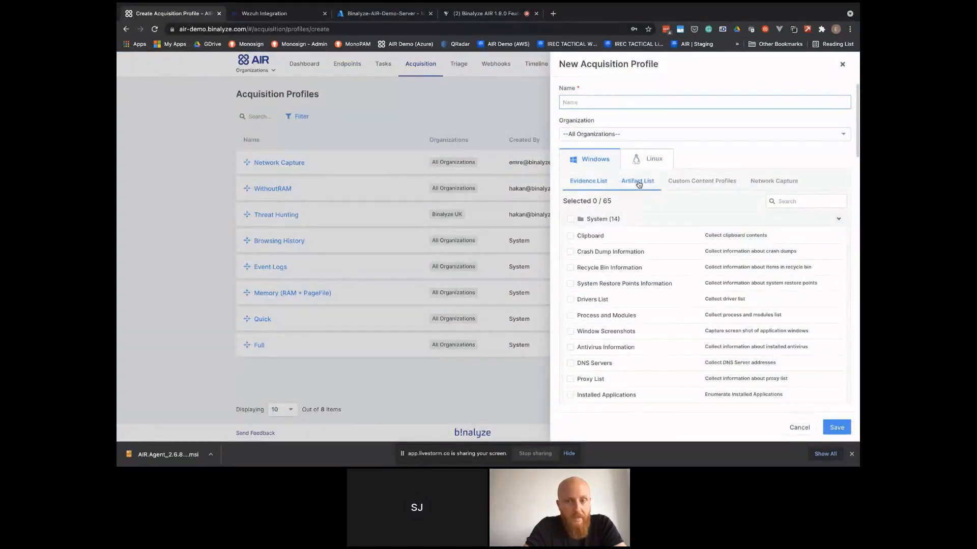
click(781, 184)
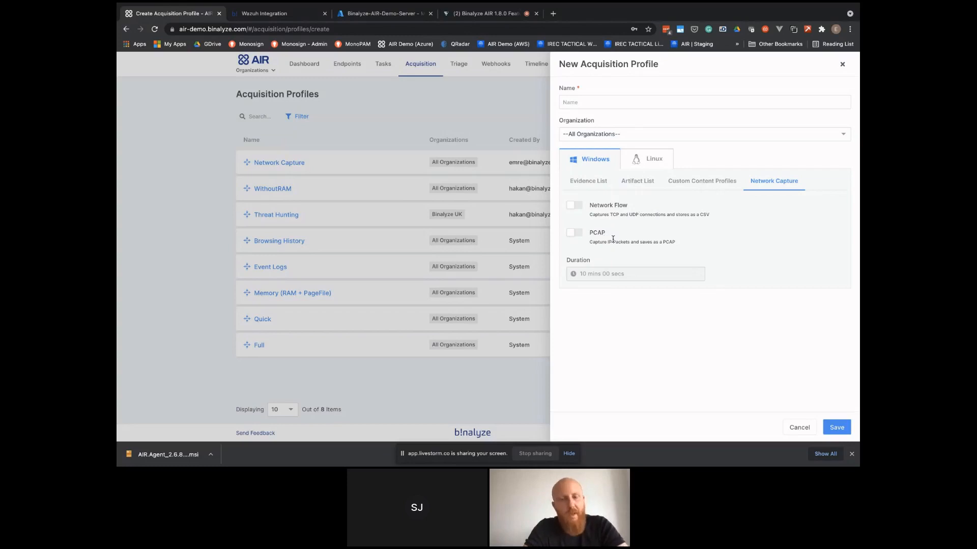
click(574, 205)
click(573, 232)
Name the acquisition profile "Packet Capture" and return to its network capture settings.
click(621, 103)
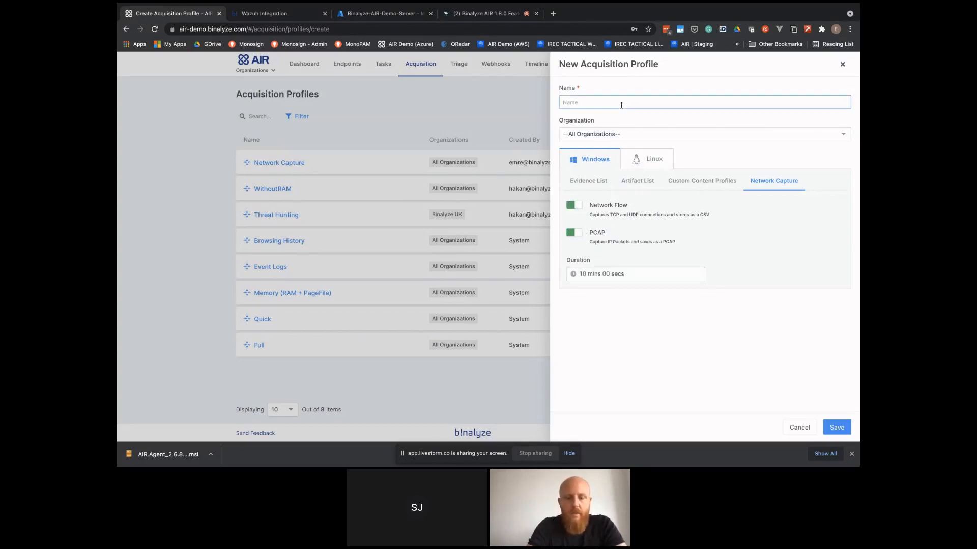
text(Packer)
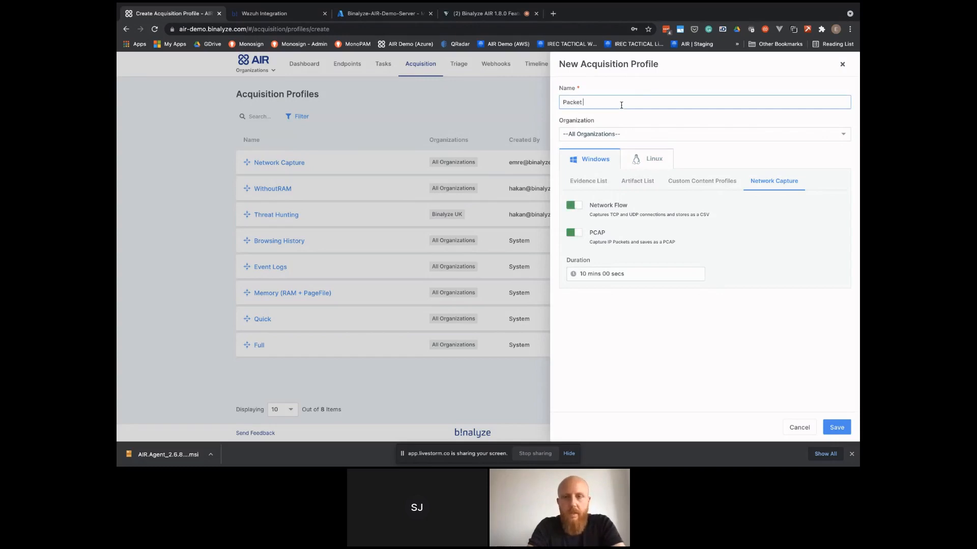
text( Capture)
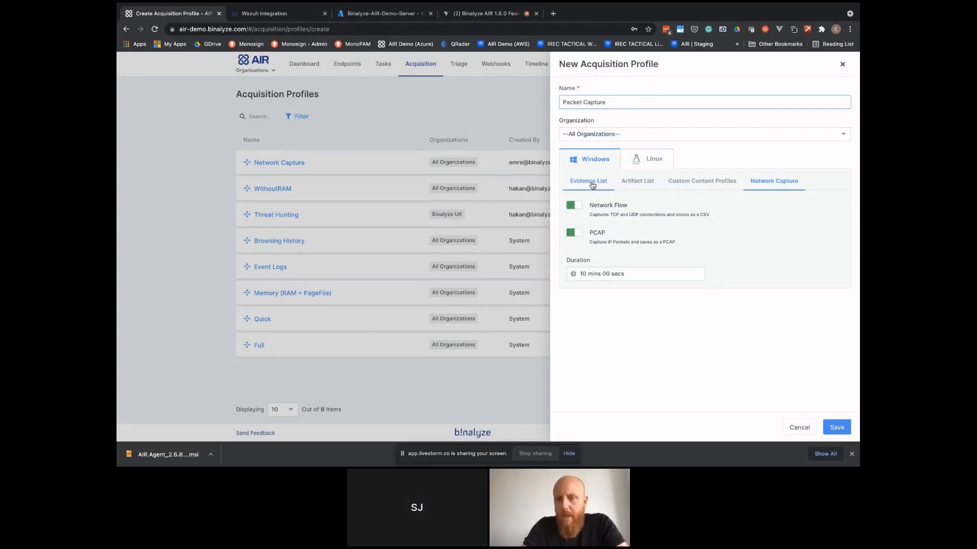
click(589, 184)
click(780, 184)
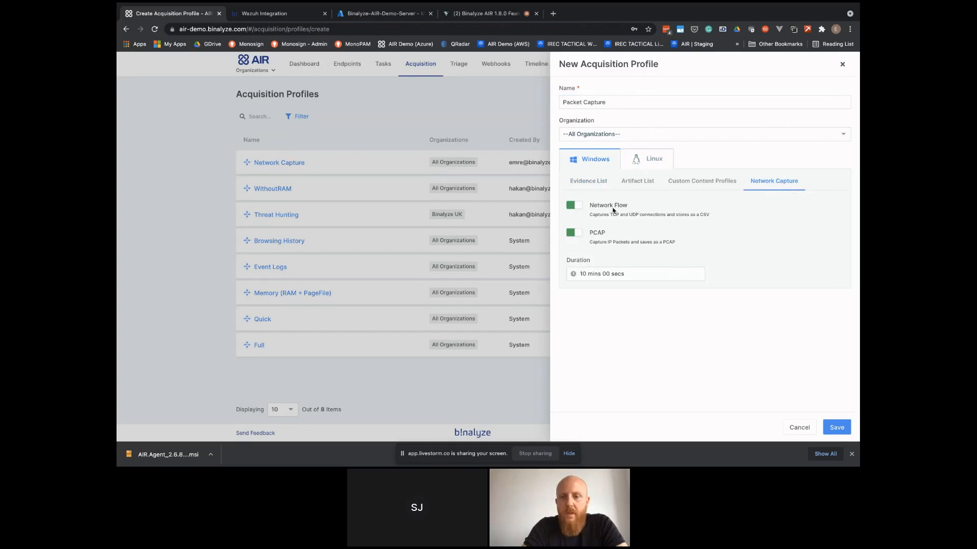
Set the network capture duration to 01 mins 00 secs and save the acquisition profile.
click(591, 277)
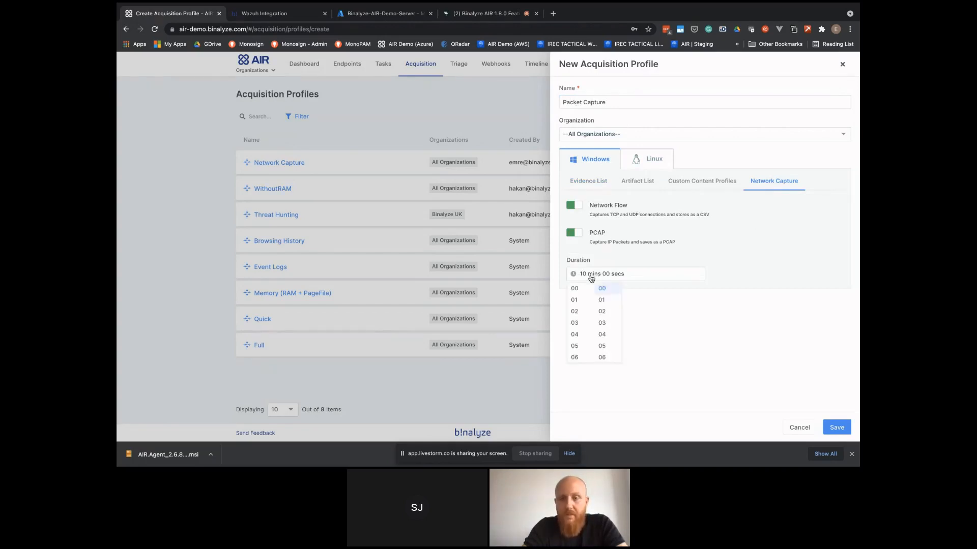
click(575, 300)
click(661, 308)
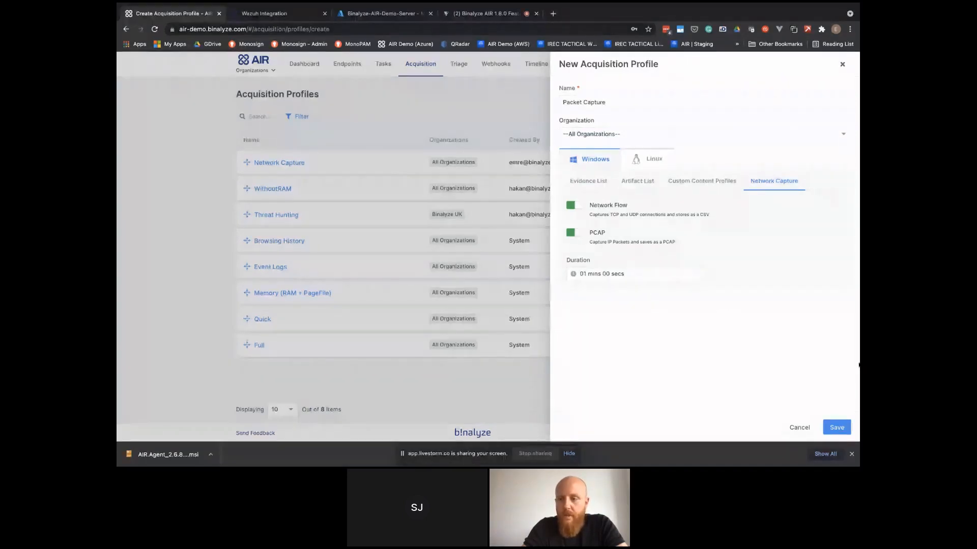
click(838, 430)
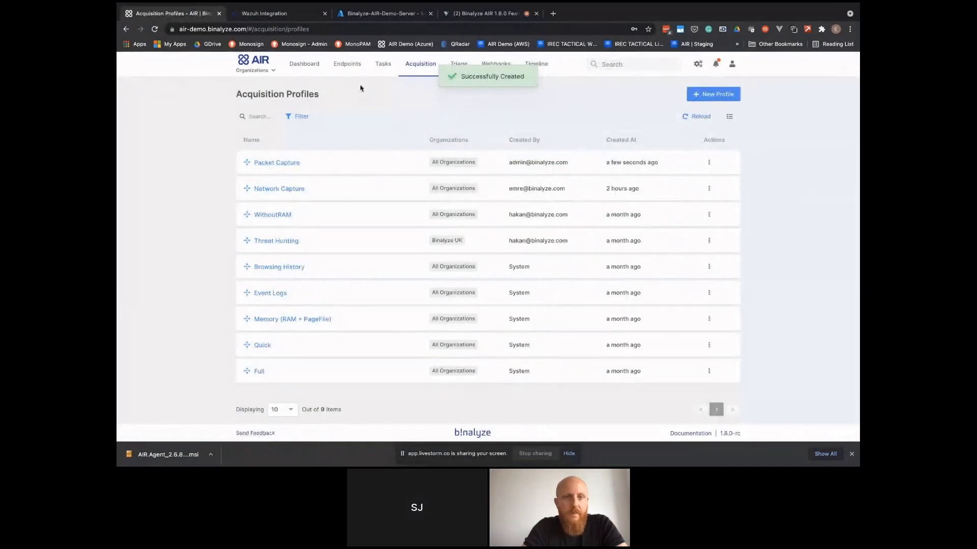
Prepare an evidence acquisition for the LABPC endpoint from the dashboard, with the task name "Capture Packet".
click(308, 66)
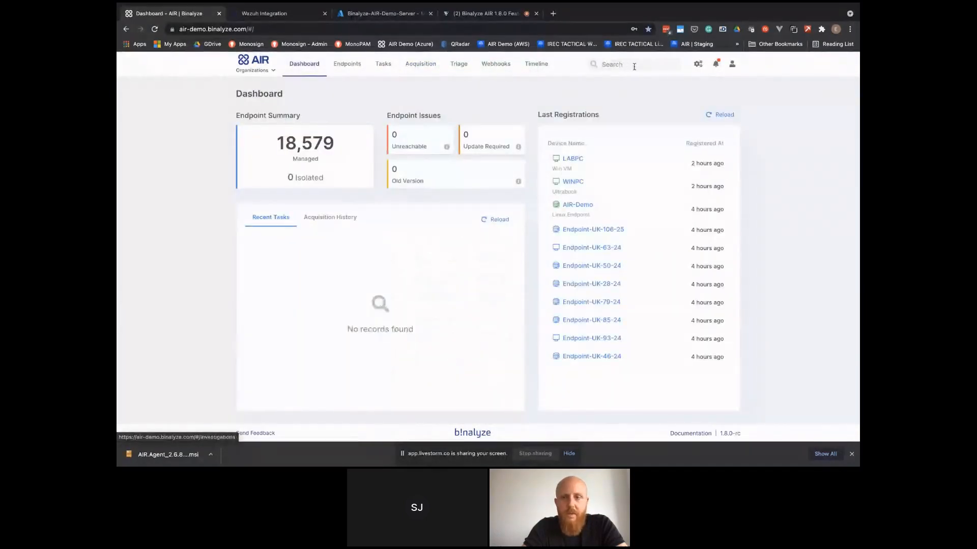
click(574, 159)
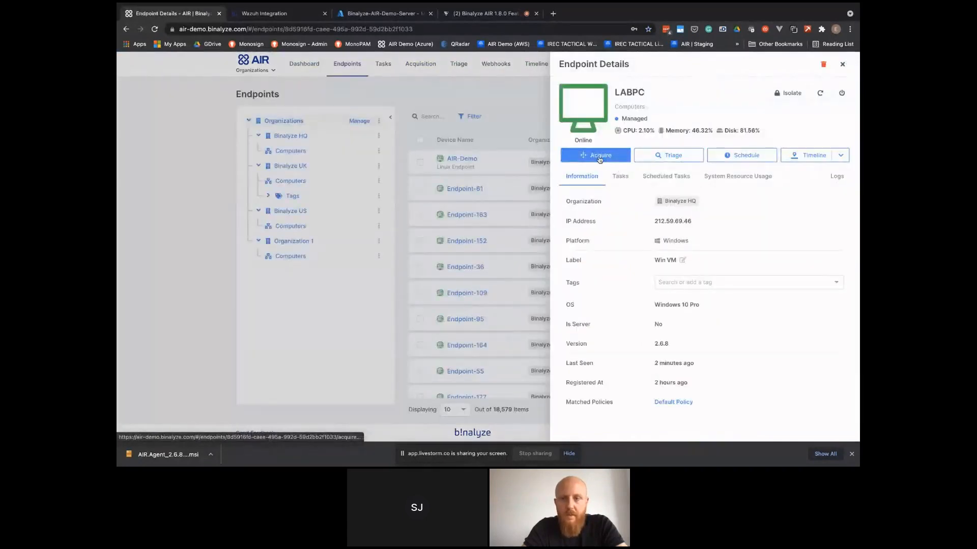
click(599, 159)
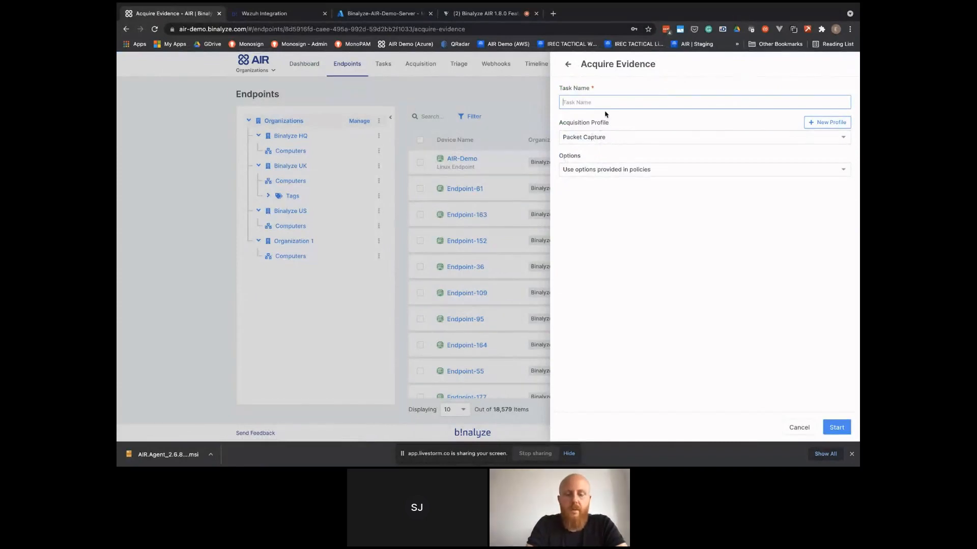
text(Capture )
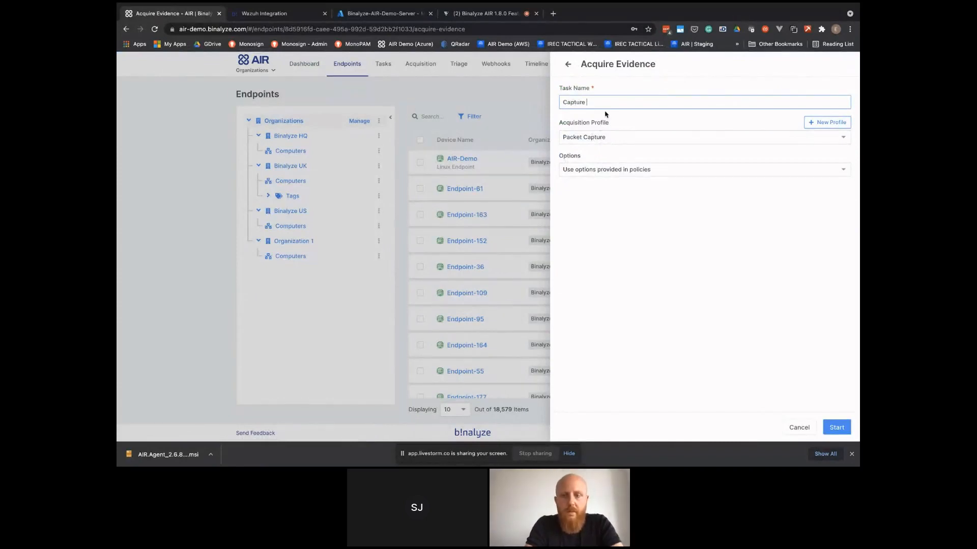
text(Pcket)
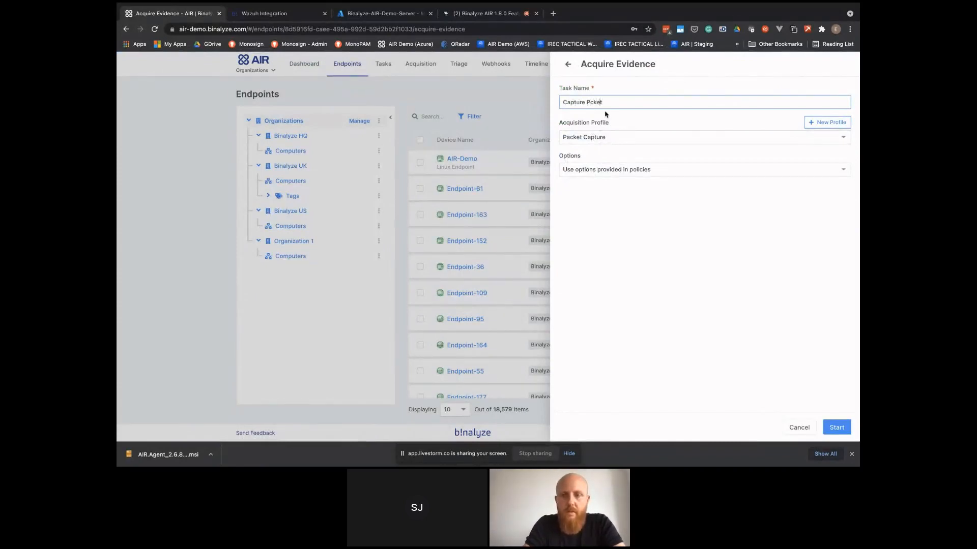
text(a)
Use custom options to save the evidence locally to C:\Binalyze\AIR\PCAP-1, and start the acquisition task.
click(621, 170)
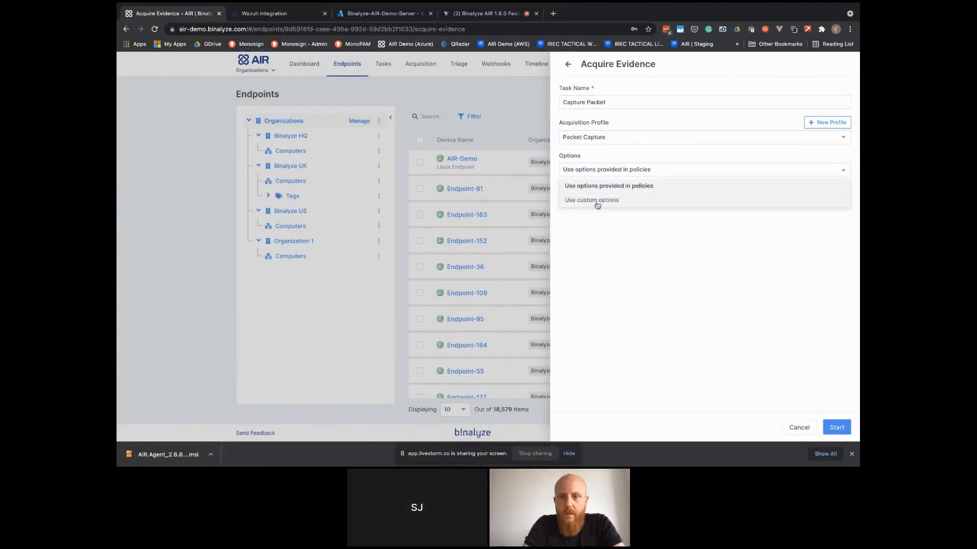
click(605, 199)
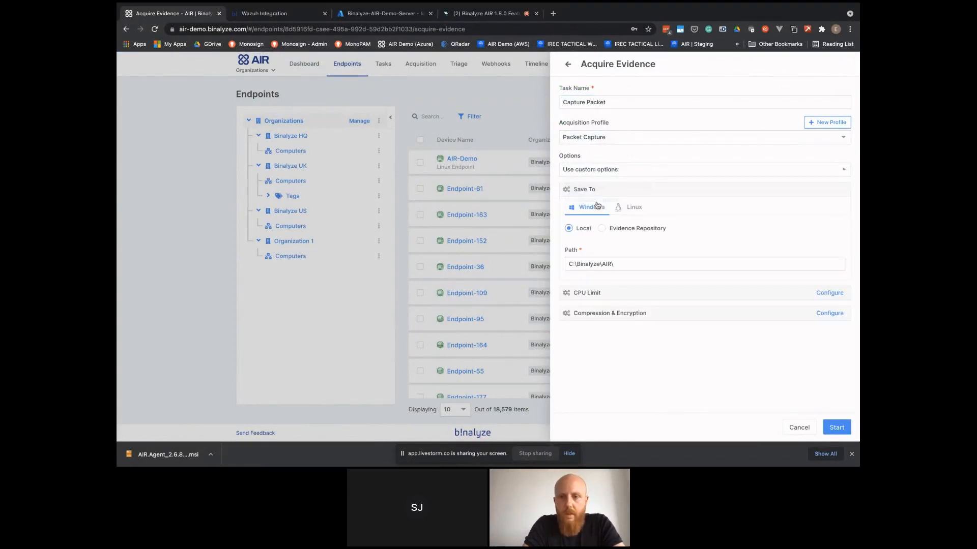
click(623, 266)
text(PCAP-1)
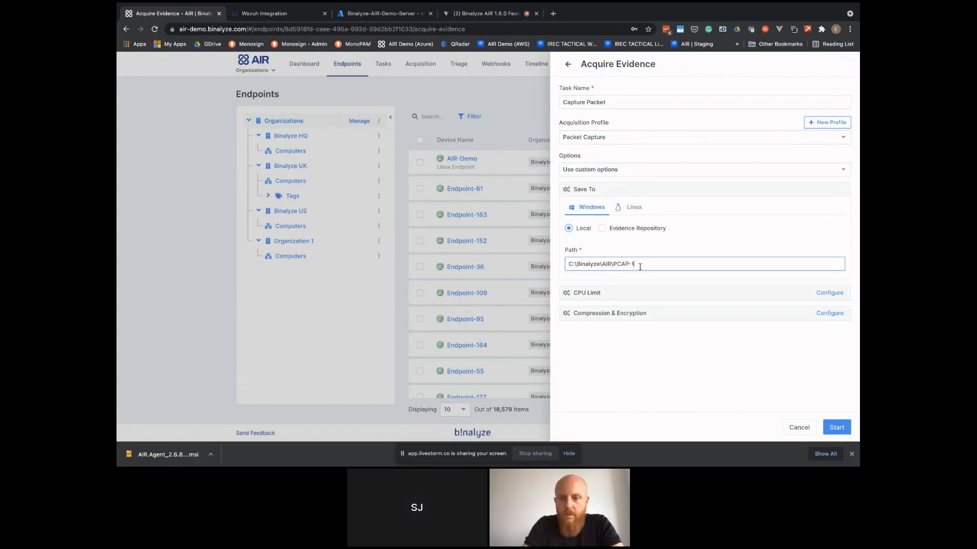
click(836, 427)
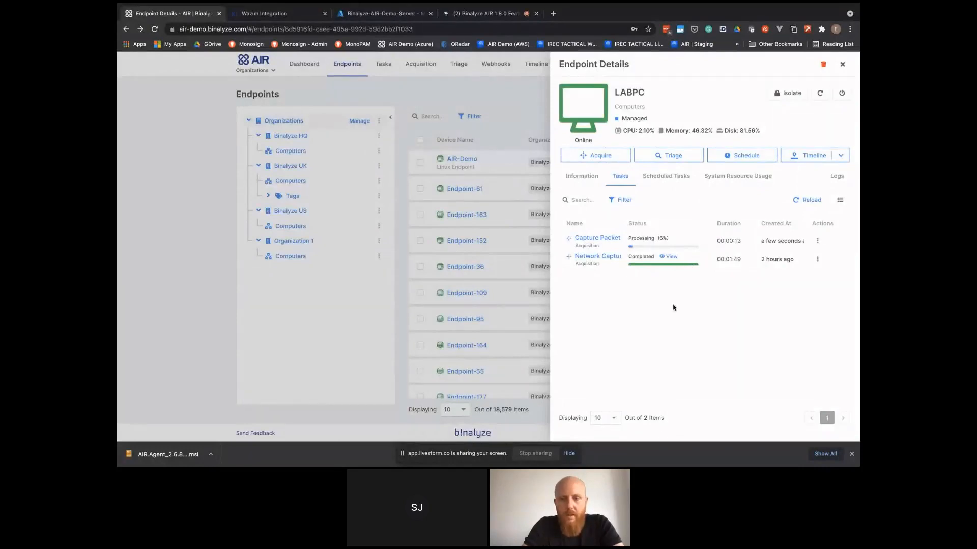
Switch to the Windows 10 virtual machine and open the Network Capture folder of the LABPC case under C:\Binalyze\AIR\PCAP\Cases.
key(ctrl+Right)
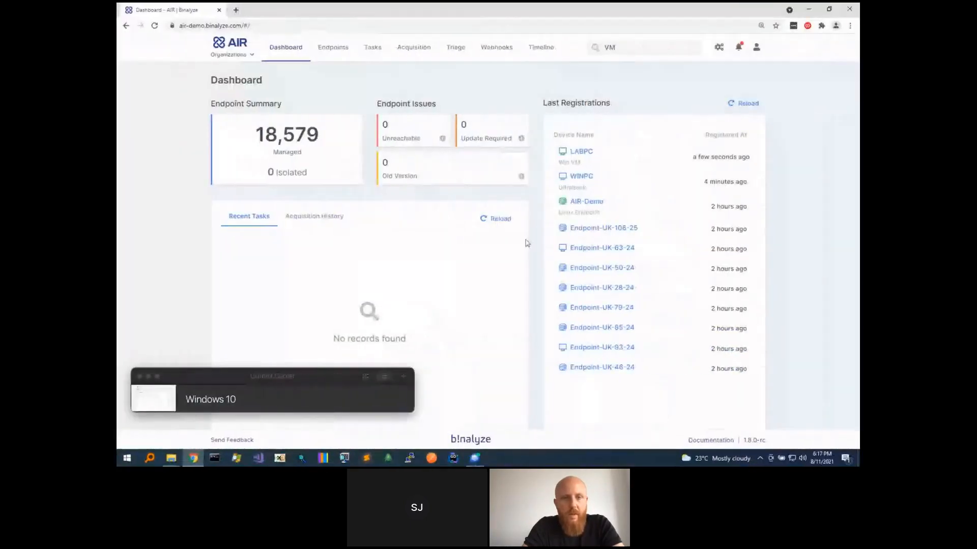
click(808, 8)
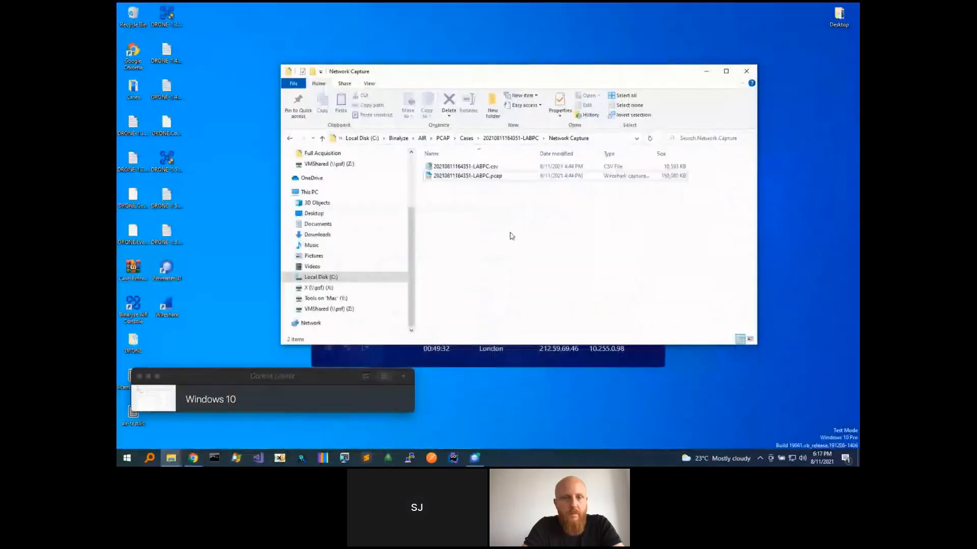
click(398, 138)
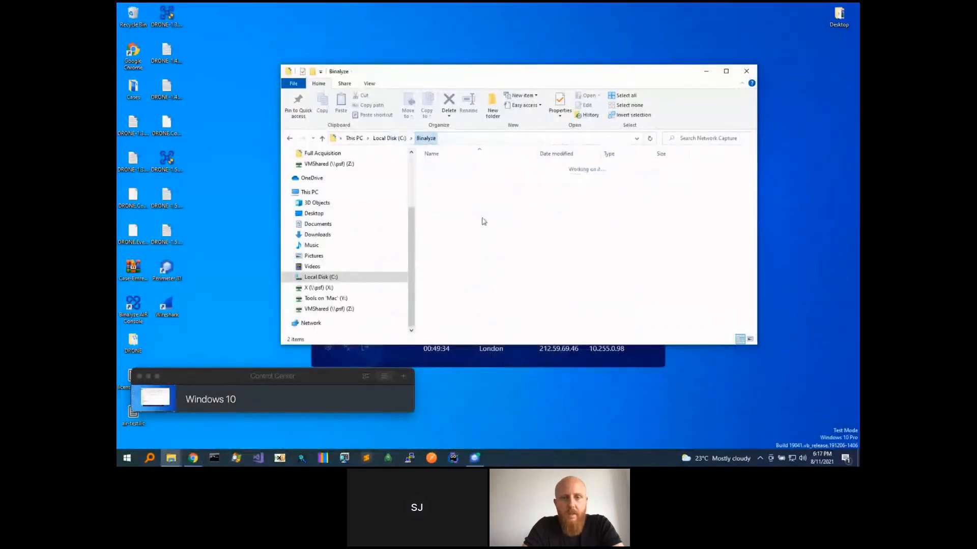
click(391, 137)
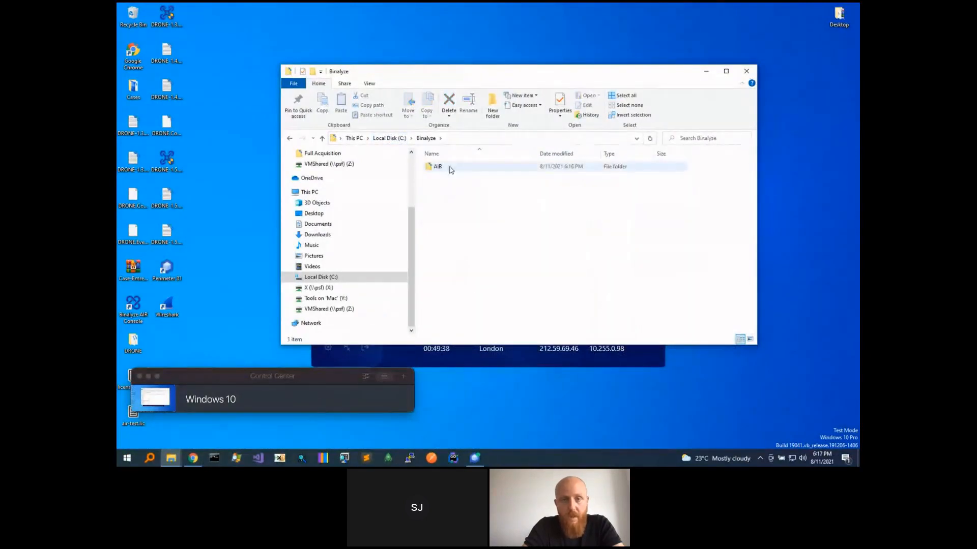
click(450, 169)
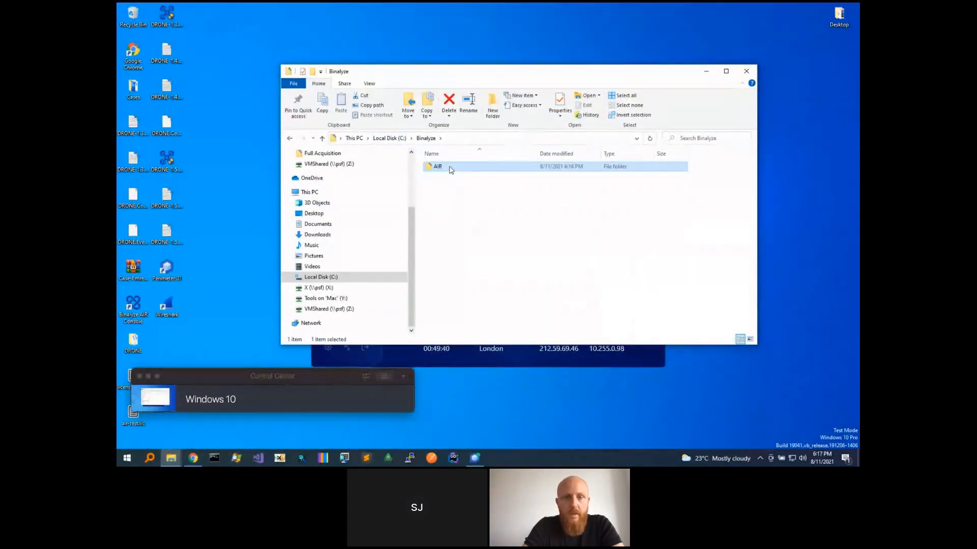
double_click(451, 169)
double_click(441, 260)
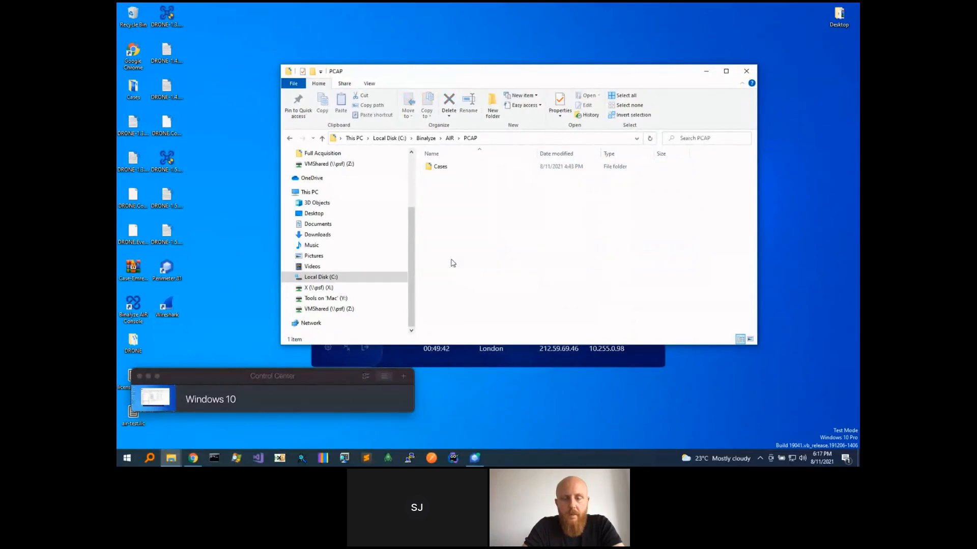
double_click(440, 167)
double_click(451, 167)
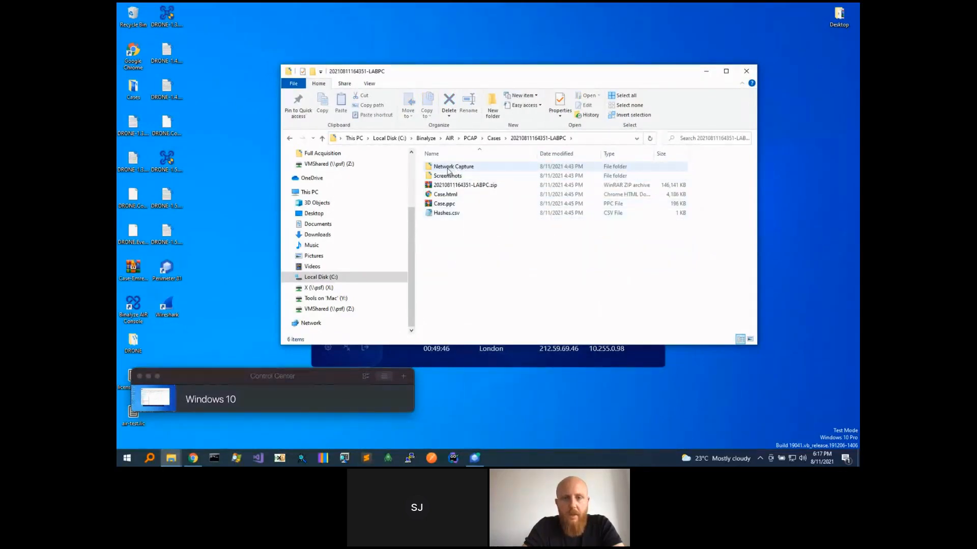
double_click(448, 168)
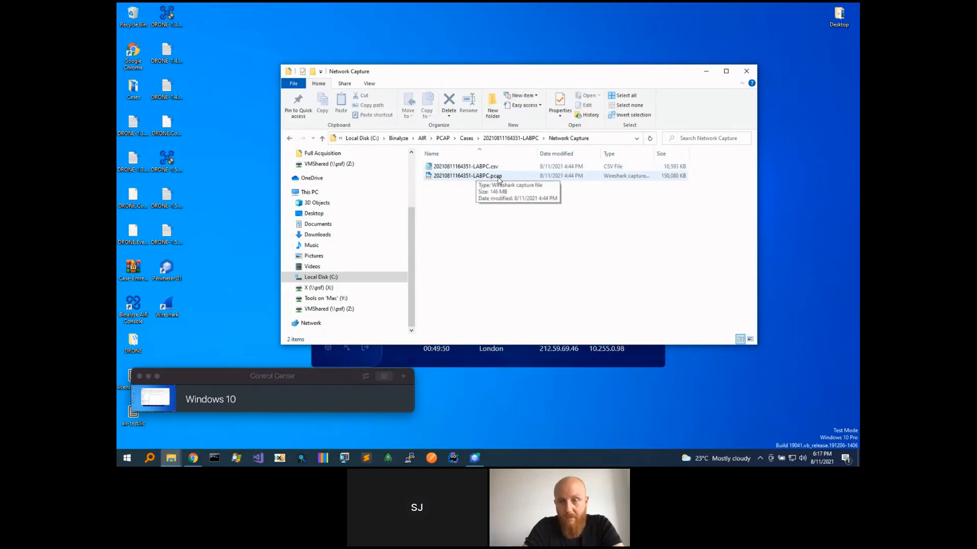
Open the LABPC pcap file in Wireshark, maximize the window and enlarge the packet list to examine the captured packets.
click(484, 177)
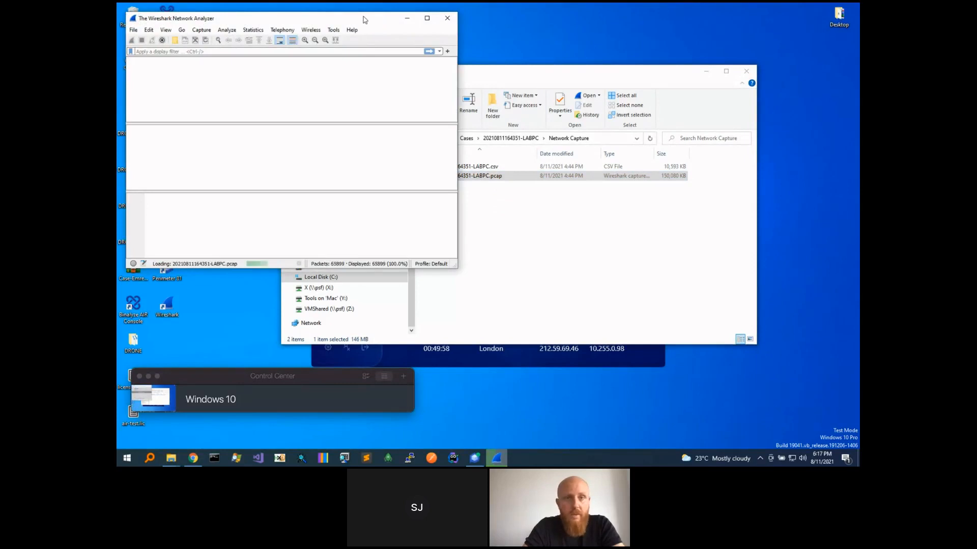
double_click(364, 19)
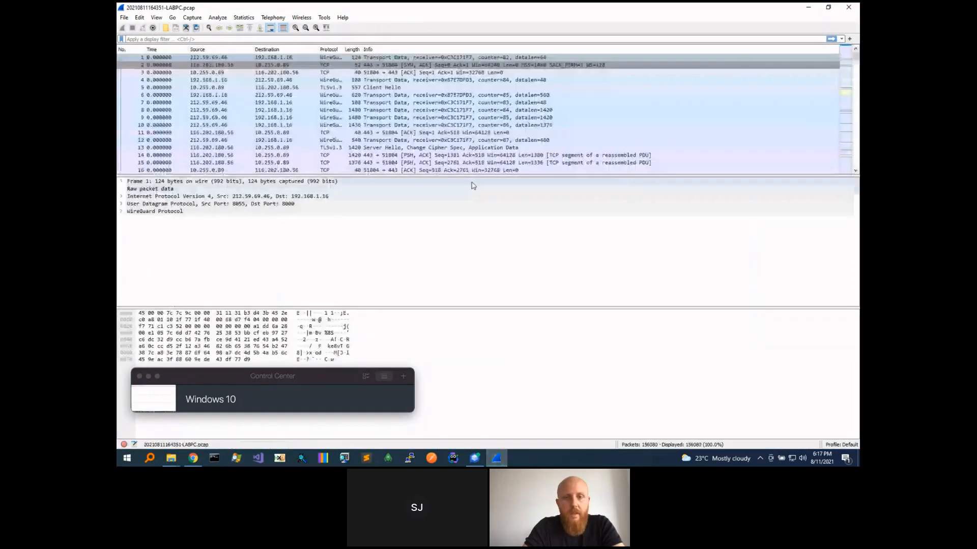
drag(478, 176, 477, 217)
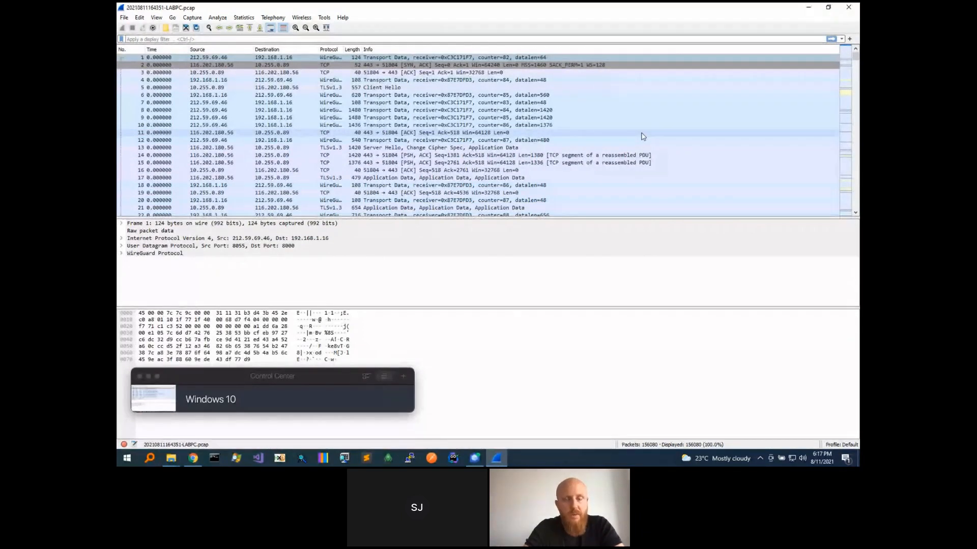
Minimize Wireshark, switch back to AIR to check the Capture Packet task's progress, and return to the dashboard.
click(807, 8)
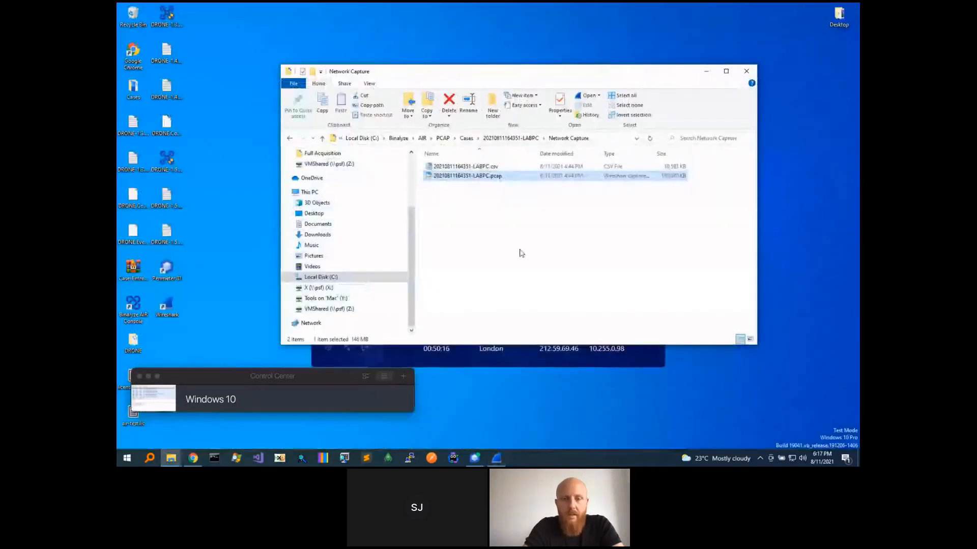
key(super+Tab)
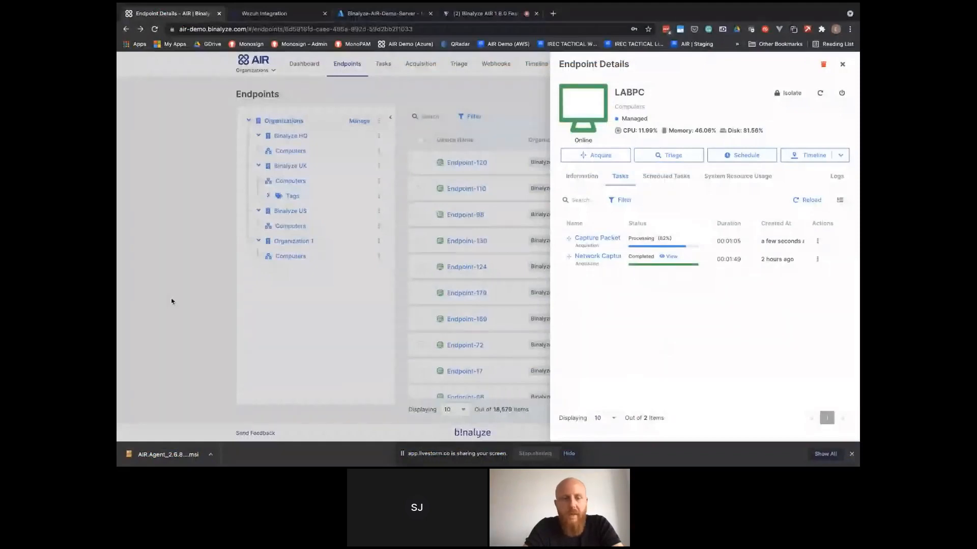
click(304, 65)
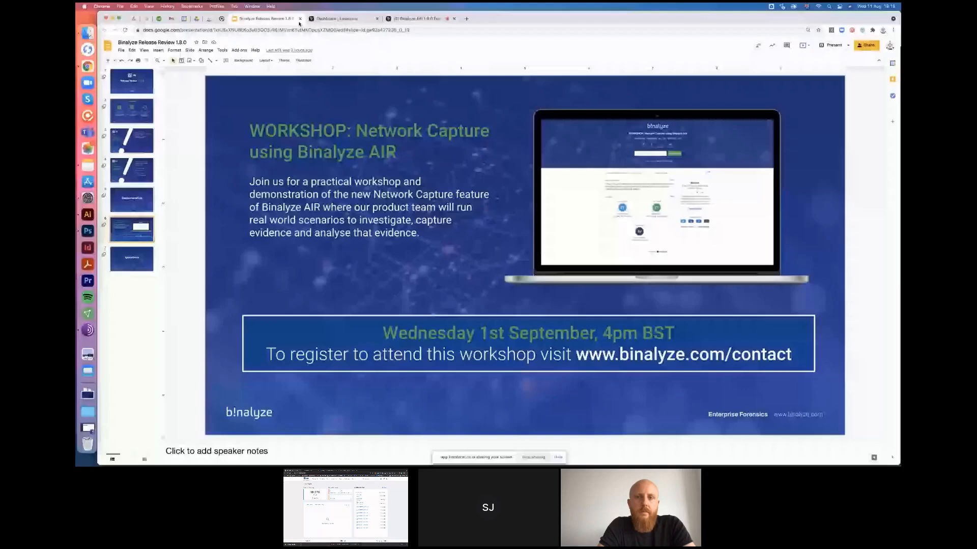
Present the Network Capture workshop slide full screen in Google Slides.
click(832, 44)
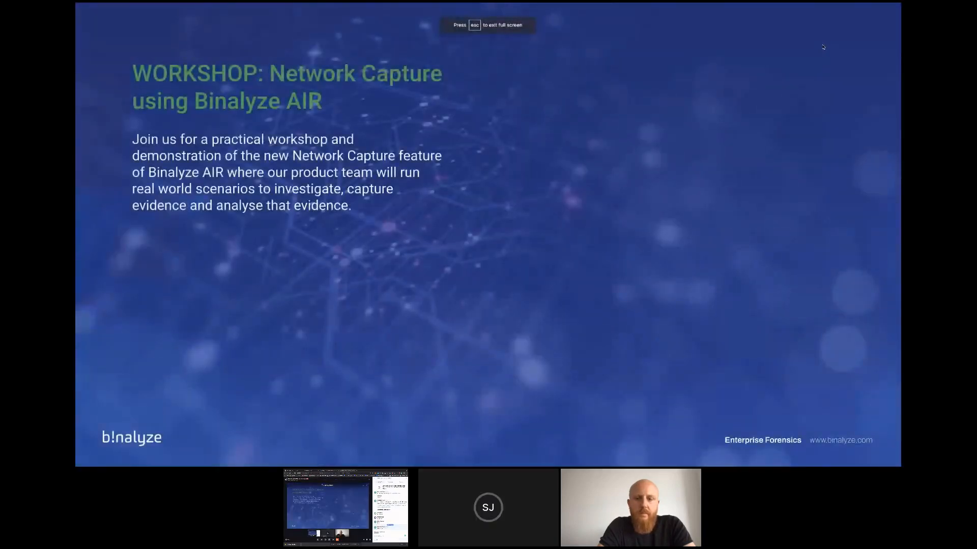